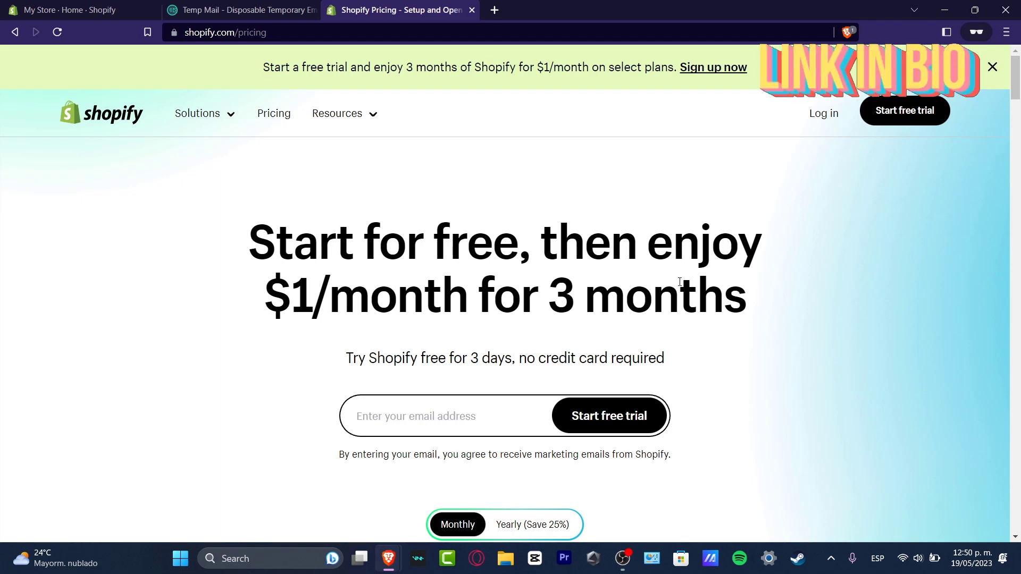
Step: Scroll to the plan cards and highlight the Basic 19, Shopify 52 and Advanced 399 USD prices
scroll(661, 388, down, 3)
scroll(661, 389, down, 10)
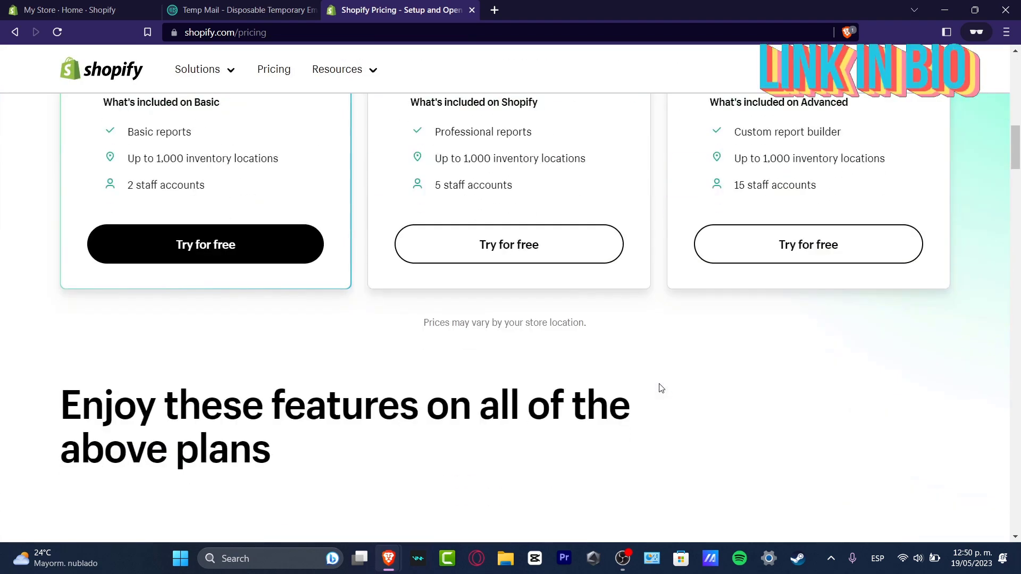
scroll(660, 388, up, 6)
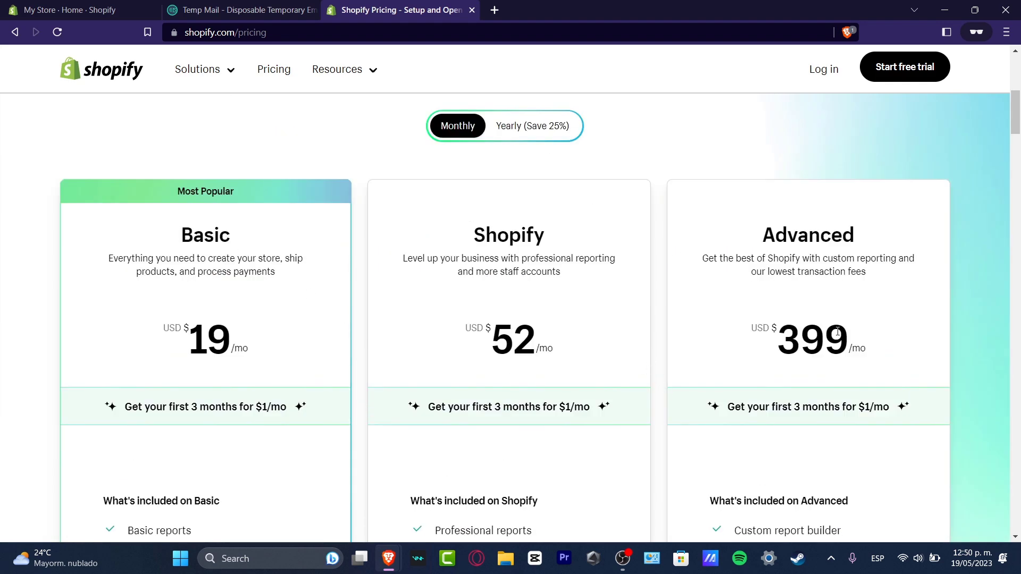
drag(776, 340, 900, 349)
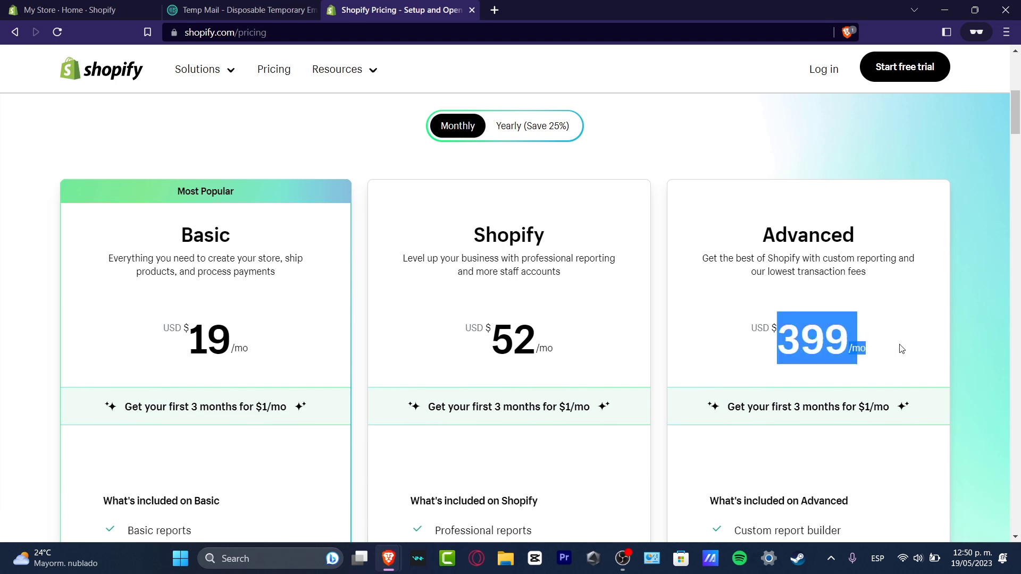
click(804, 337)
drag(774, 341, 898, 343)
drag(554, 332, 470, 328)
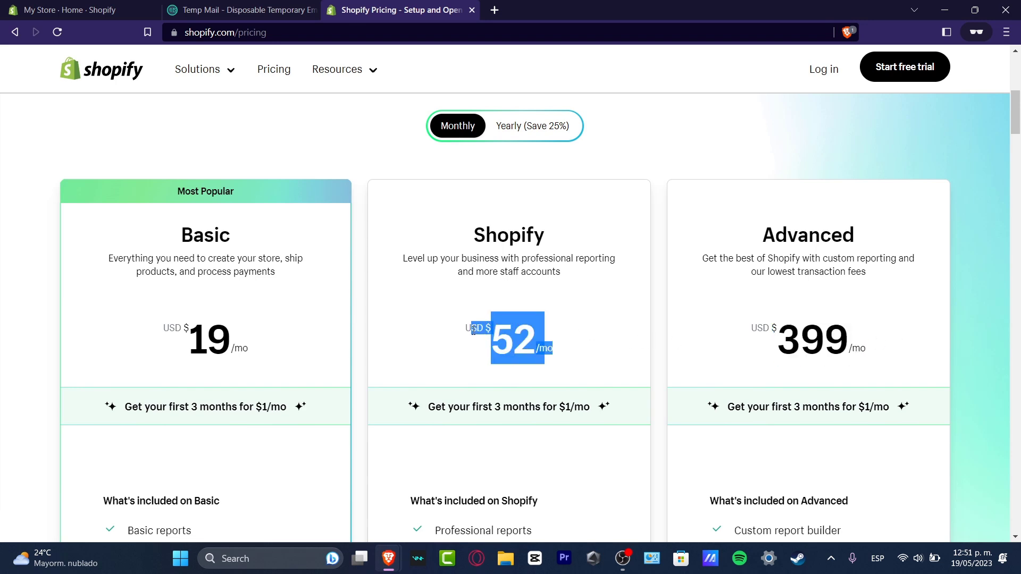
drag(195, 339, 268, 343)
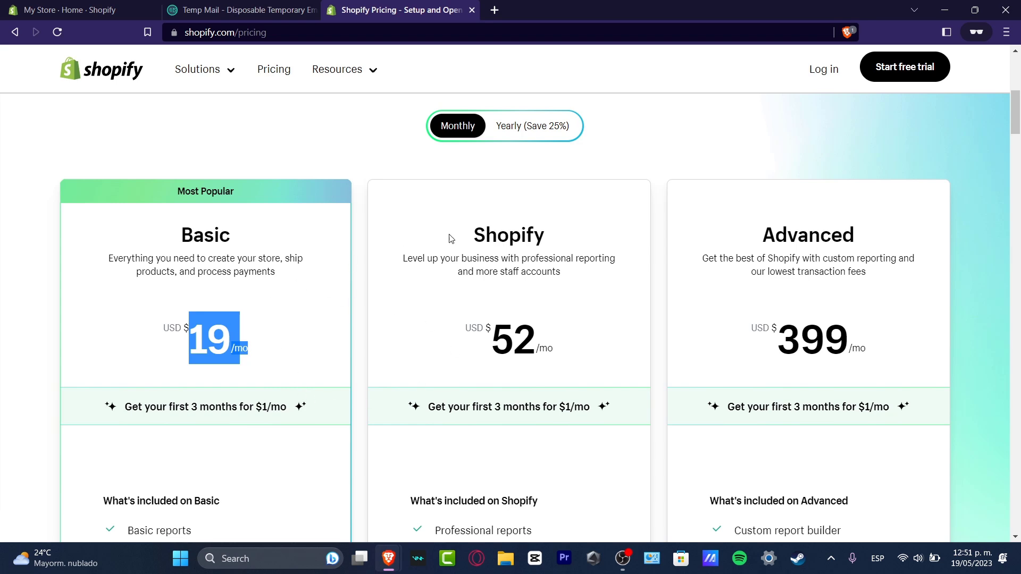
drag(866, 272, 136, 287)
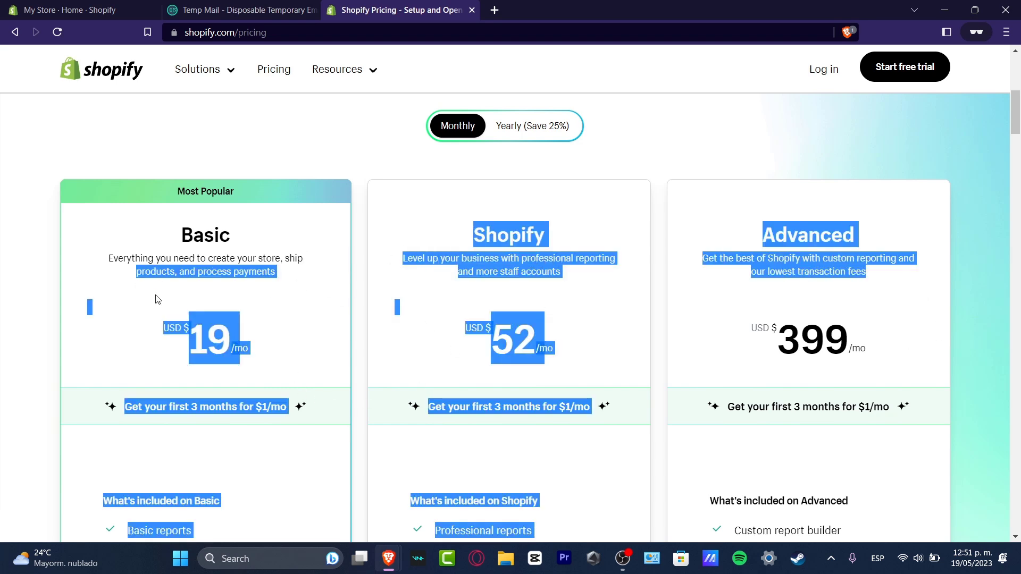
click(537, 323)
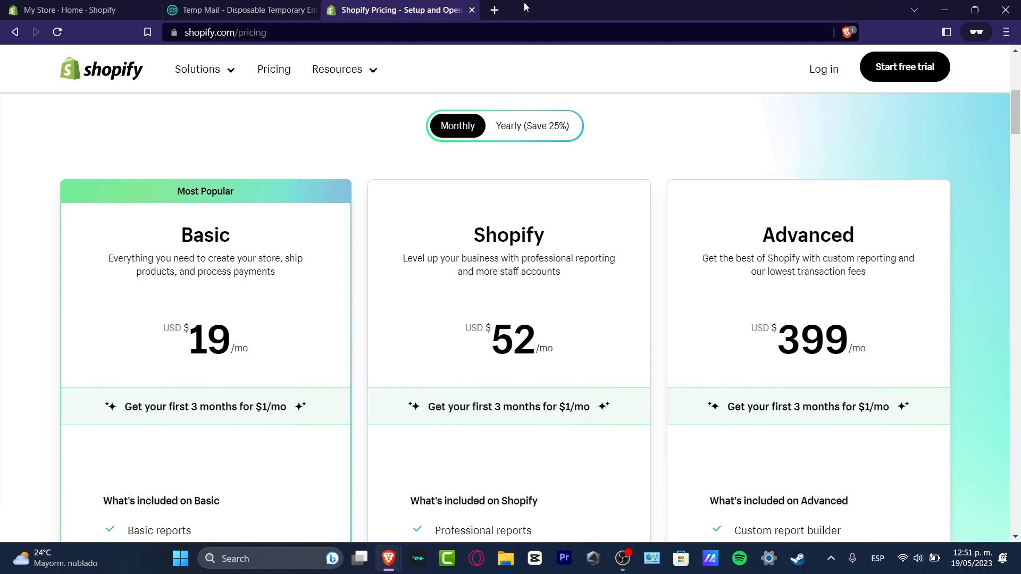
Step: Choose I'm just starting as the business stage and continue
scroll(553, 210, up, 6)
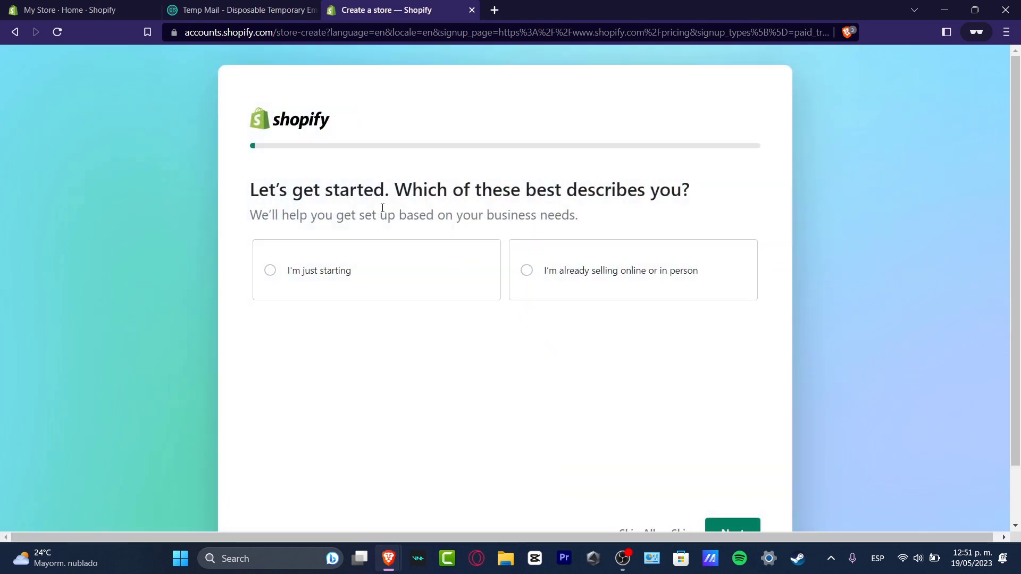
drag(384, 189, 279, 190)
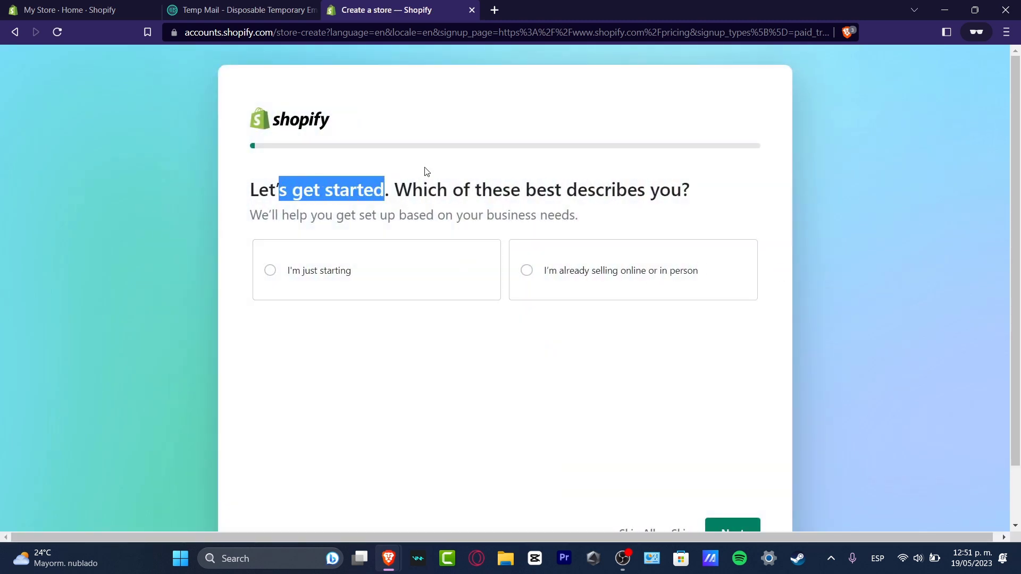
click(301, 276)
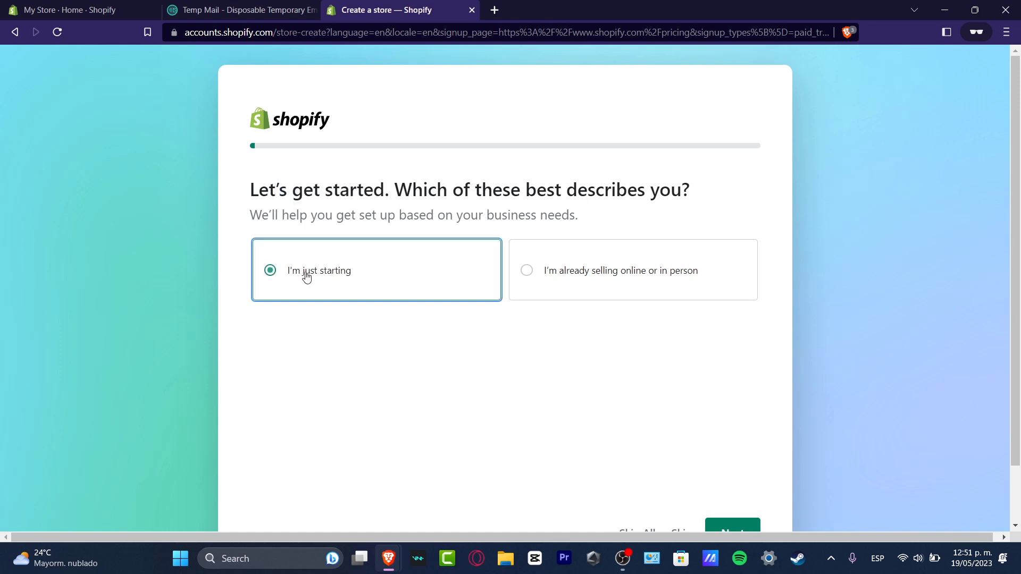
scroll(374, 271, down, 1)
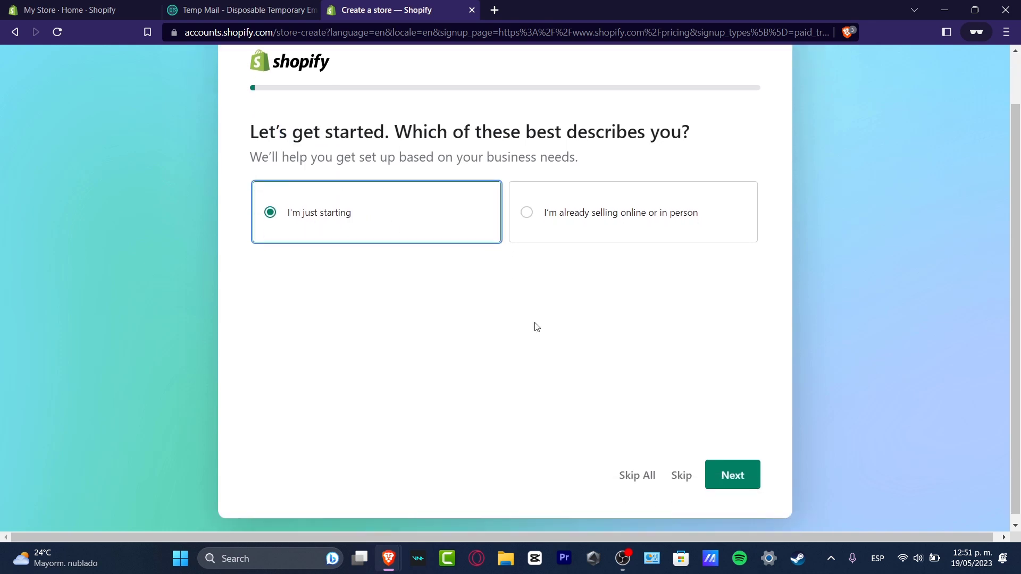
click(728, 472)
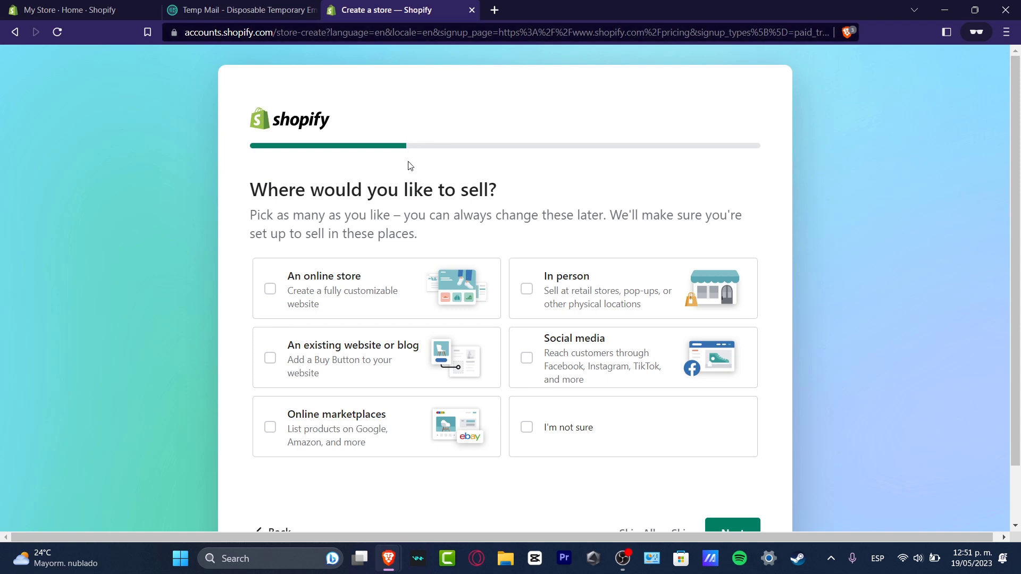
Step: Select An online store and Social media as places to sell, then continue
click(343, 290)
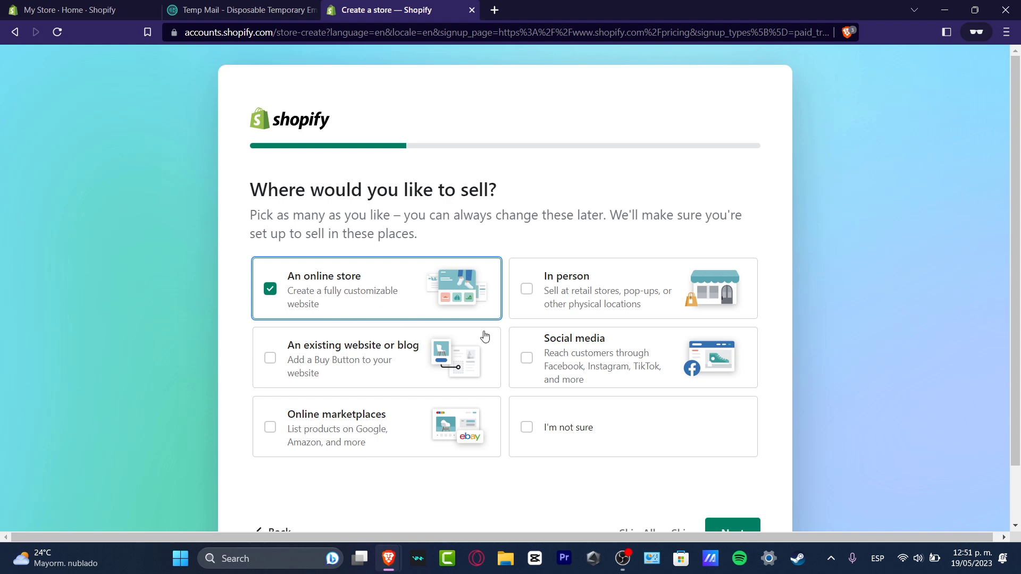
click(562, 354)
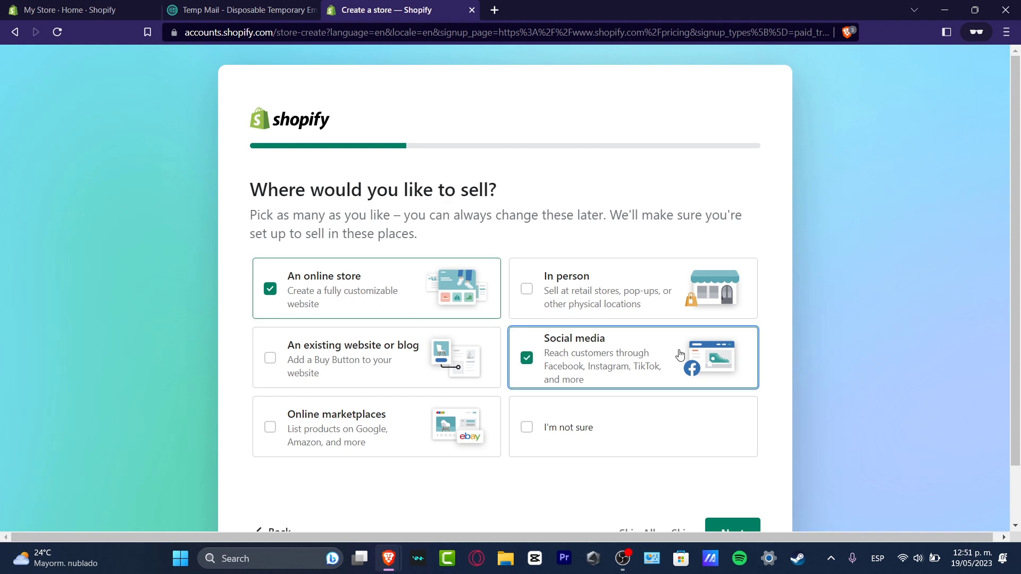
scroll(680, 353, down, 2)
click(733, 467)
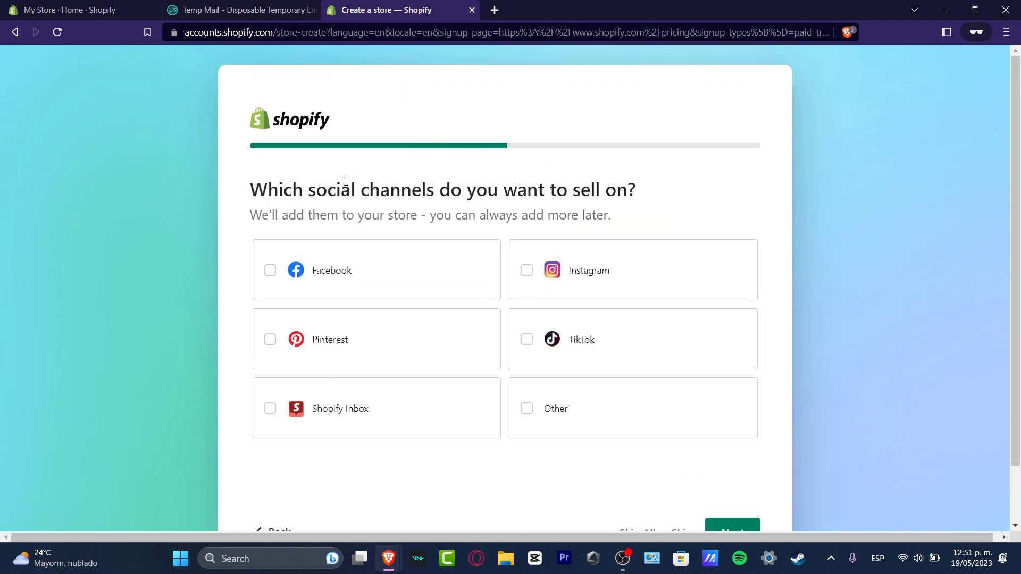
Step: Pick Instagram and Facebook as the social sales channels
drag(303, 186, 654, 200)
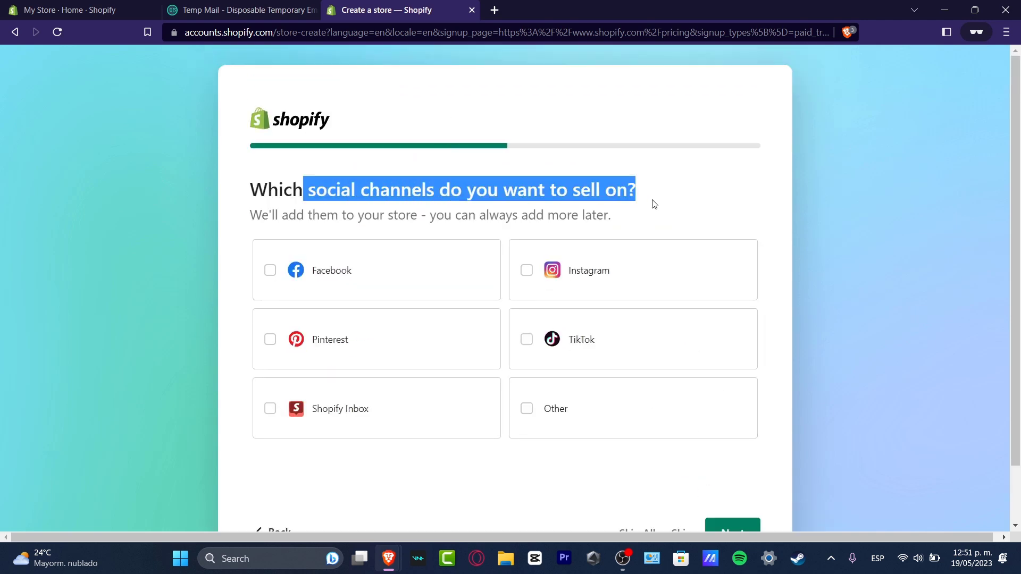
click(659, 195)
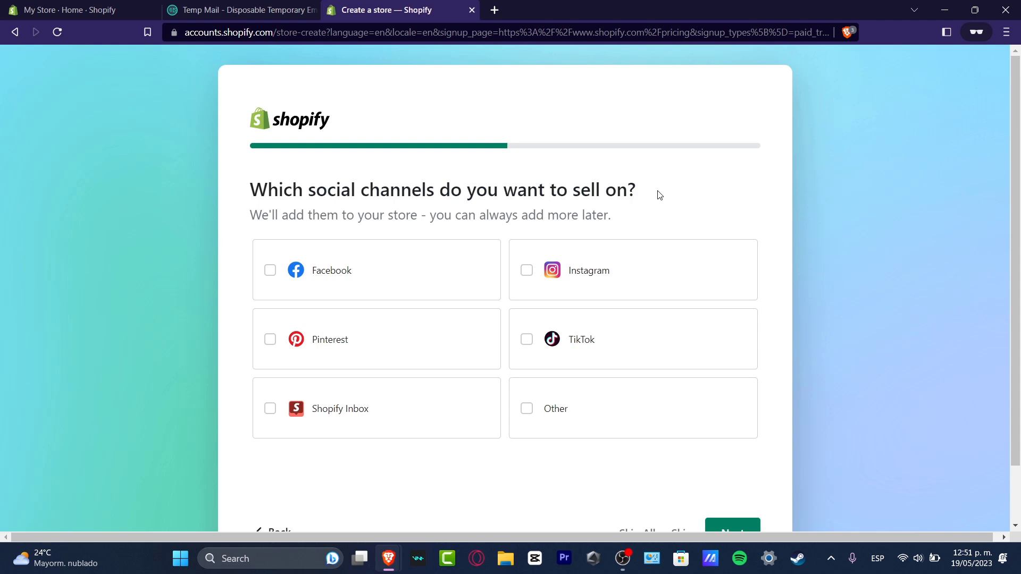
click(604, 280)
click(409, 276)
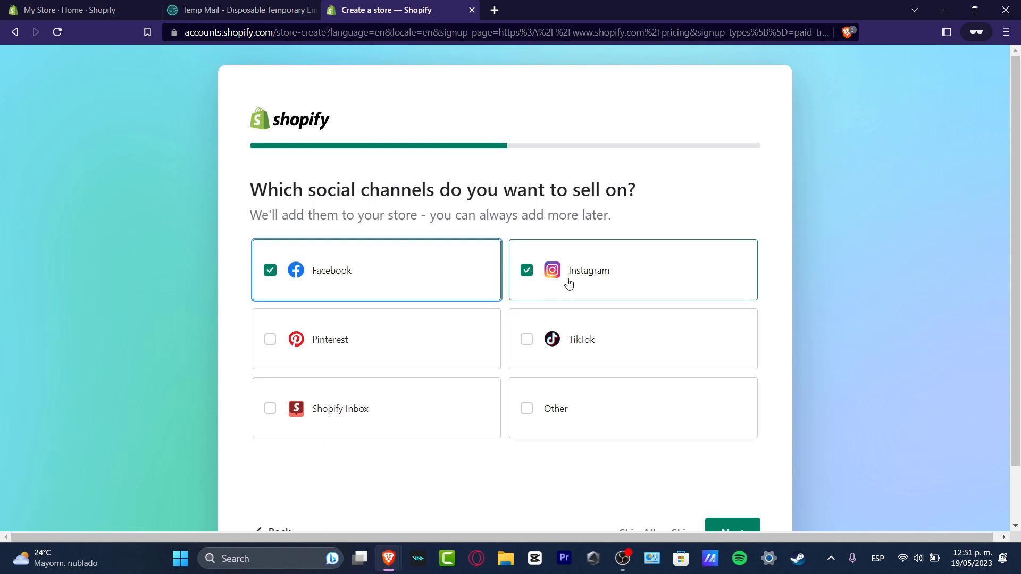
scroll(625, 298, down, 2)
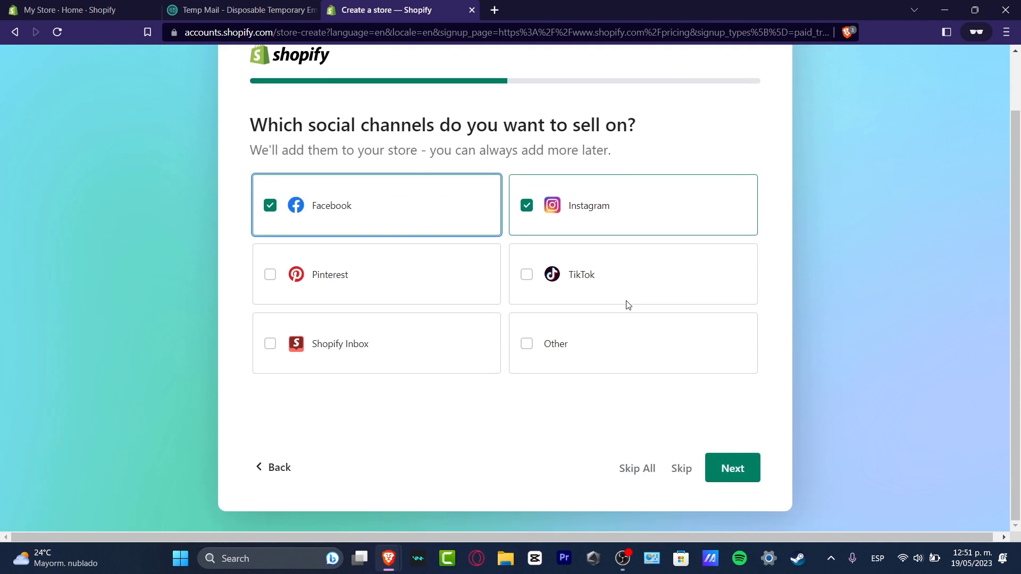
Step: Answer I'll decide later for what to sell and continue to the Shopify ID sign-up
click(741, 475)
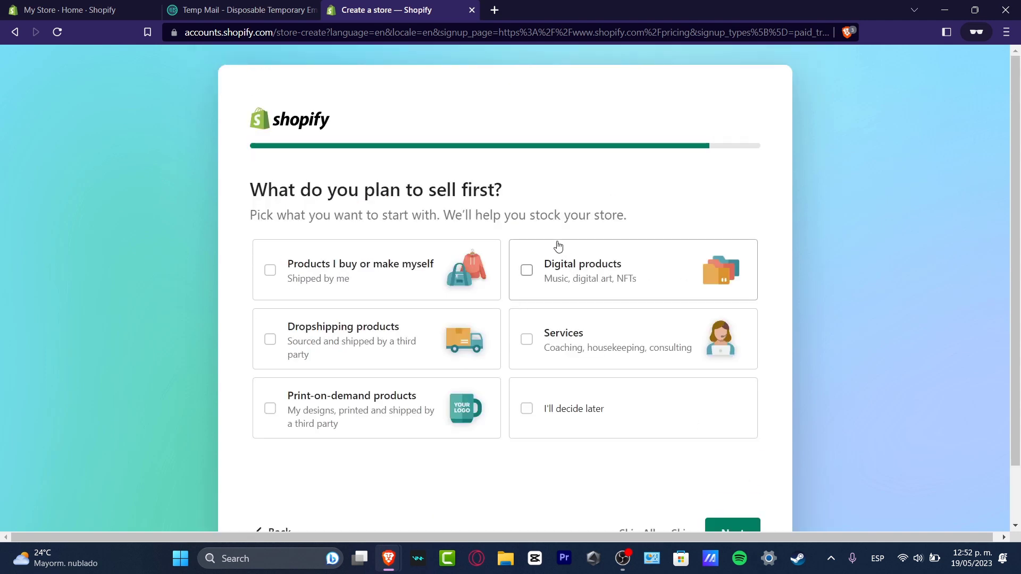
drag(376, 192, 537, 204)
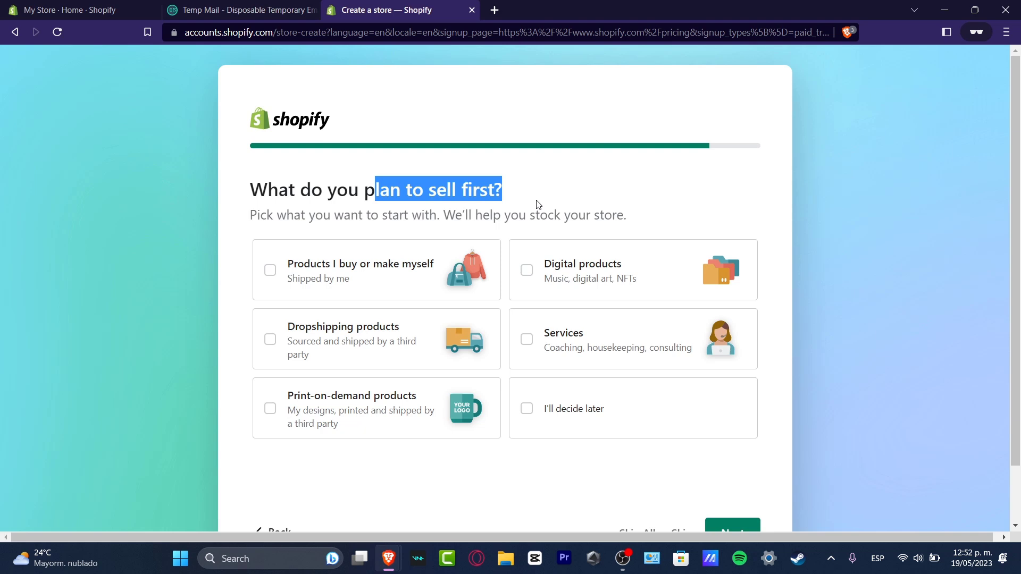
click(602, 401)
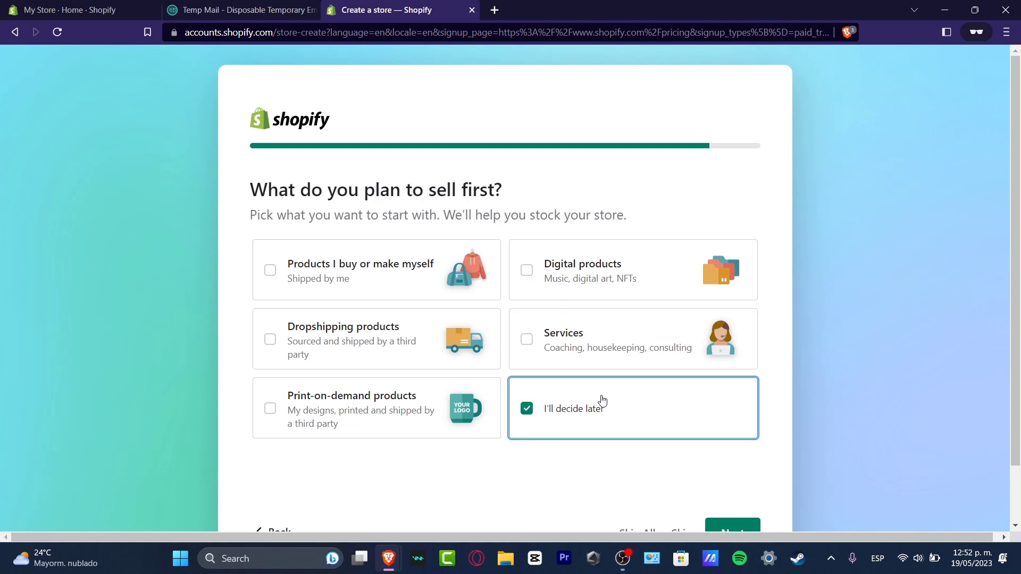
scroll(691, 455, down, 2)
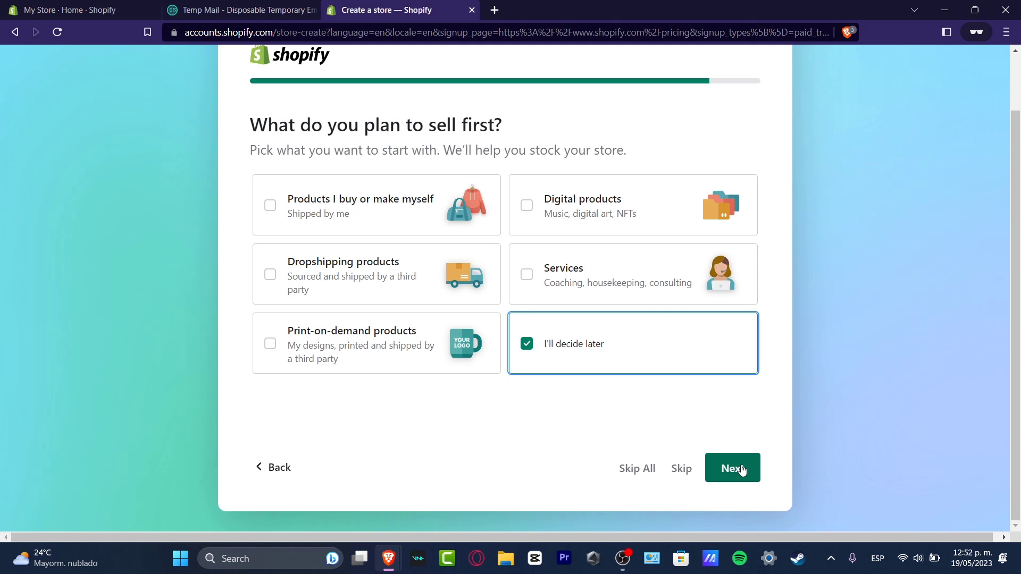
click(742, 470)
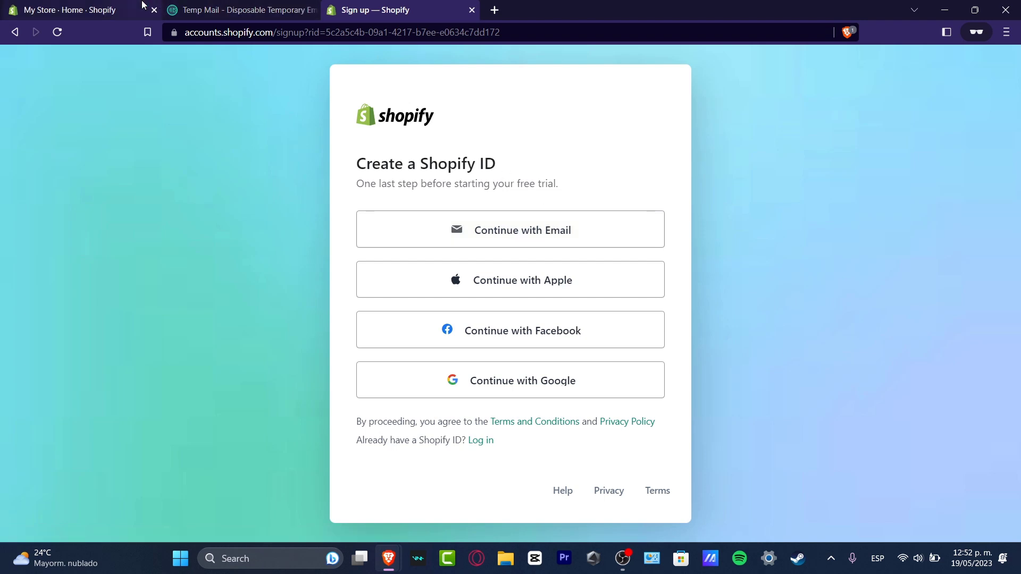
Step: In the store admin, confirm the trial ends May 23, then go to Select a plan
click(109, 5)
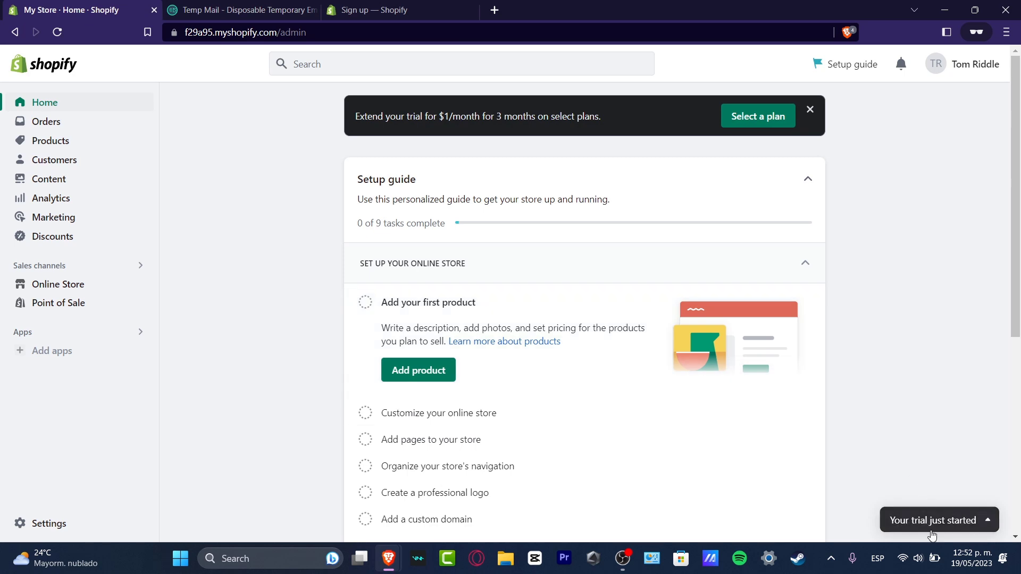
click(967, 526)
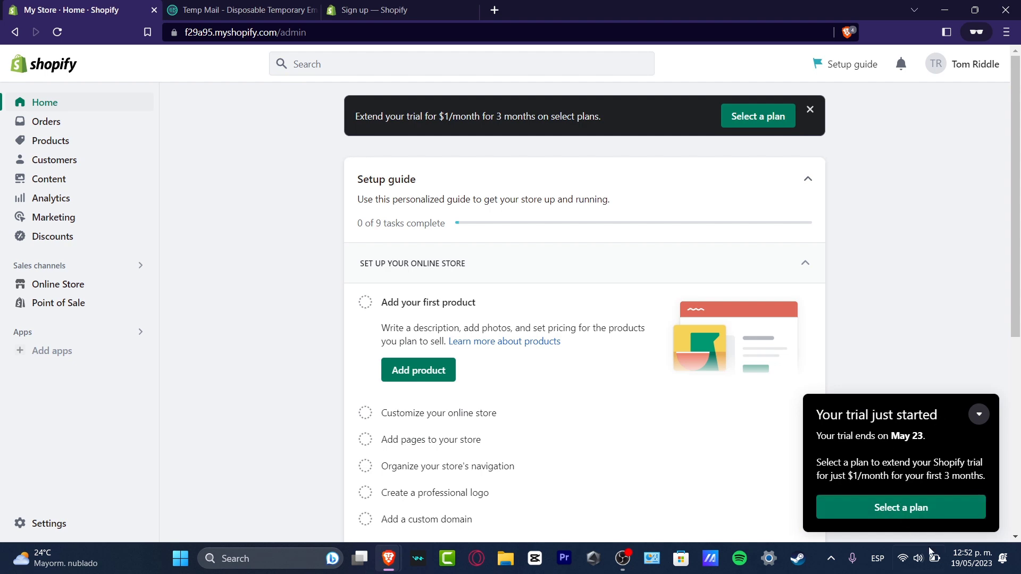
mouse_move(959, 571)
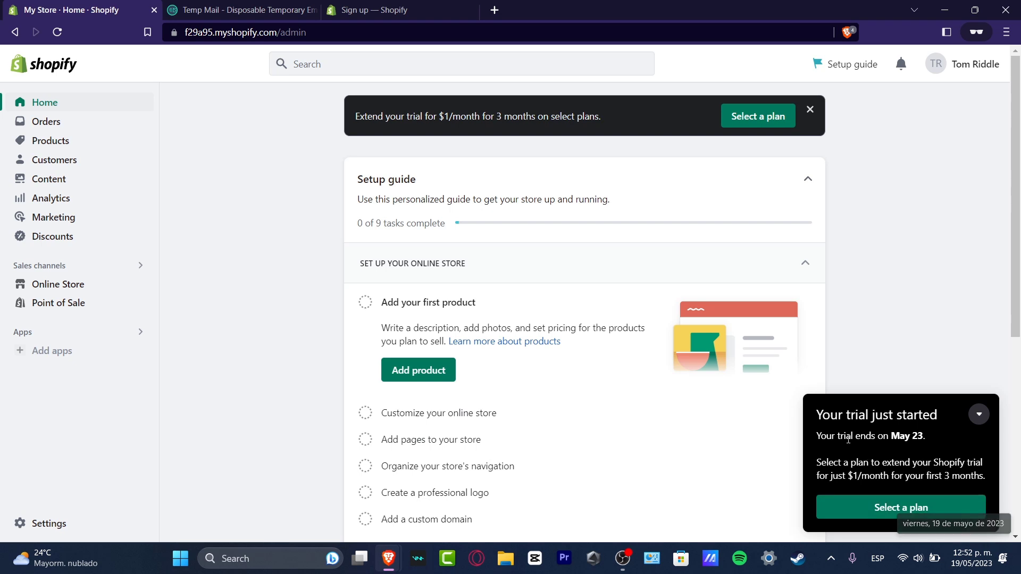
drag(846, 436, 932, 436)
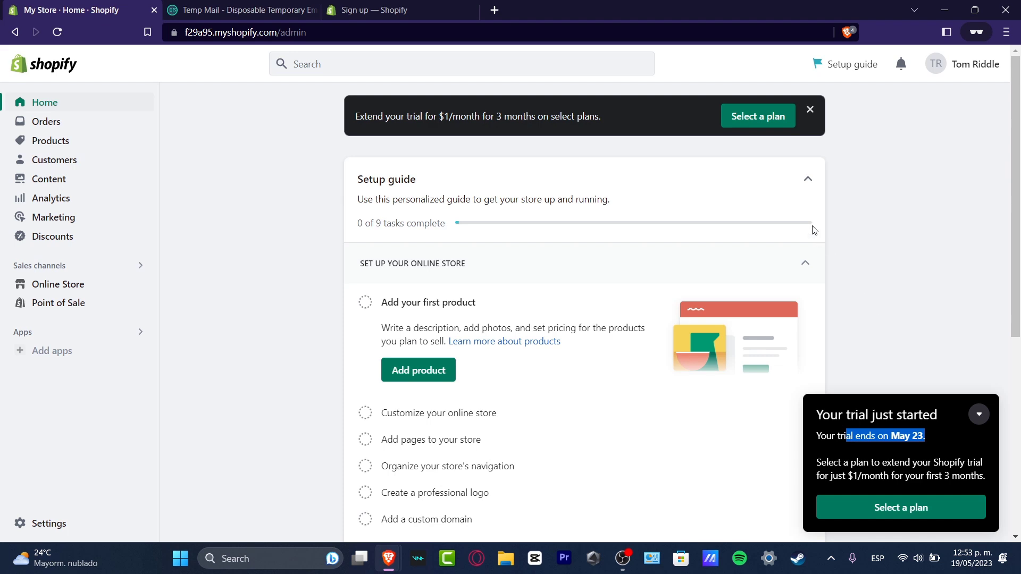
click(760, 118)
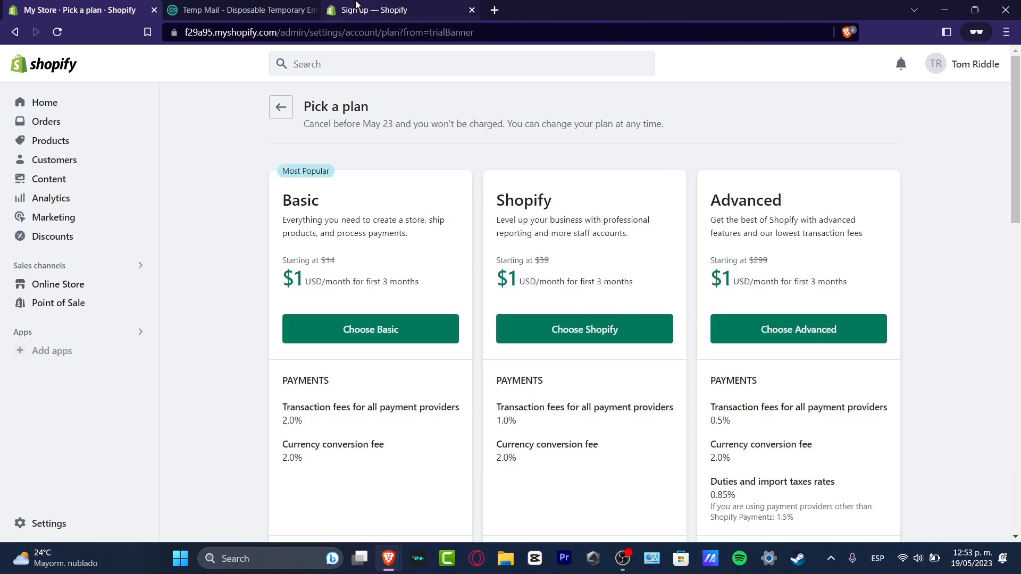
drag(776, 262, 754, 260)
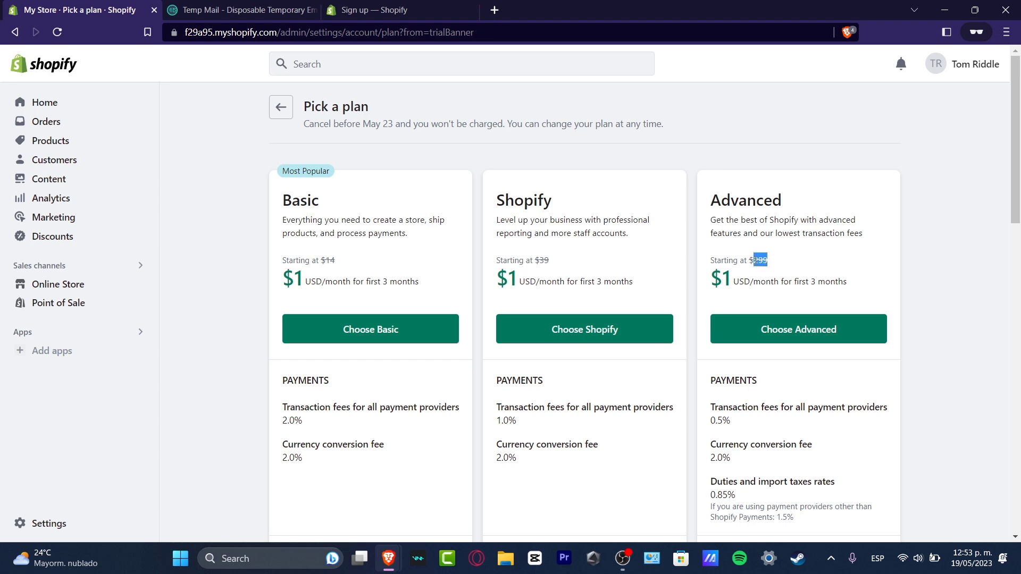
double_click(712, 207)
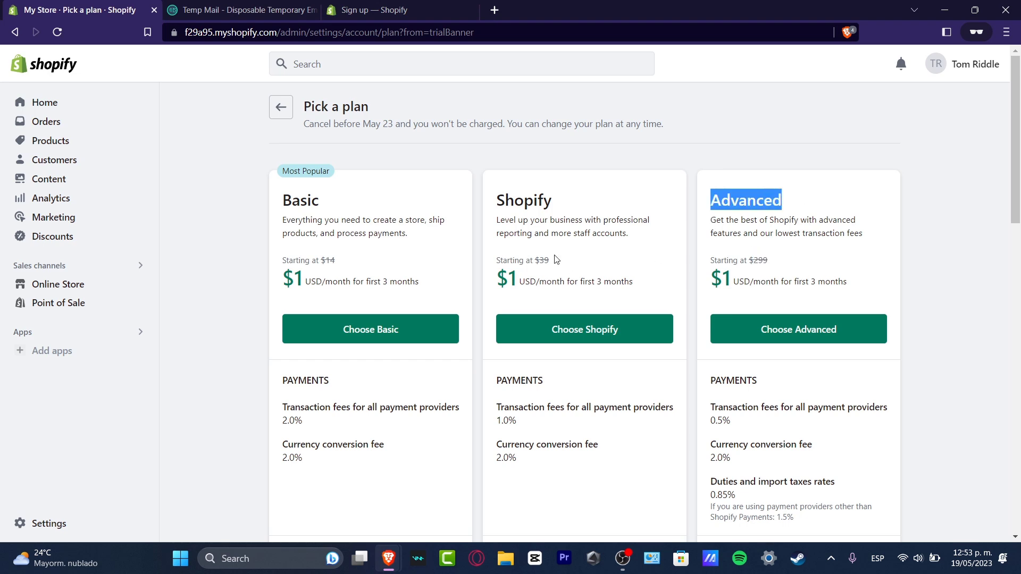
drag(549, 260, 540, 260)
double_click(553, 192)
drag(360, 220, 283, 202)
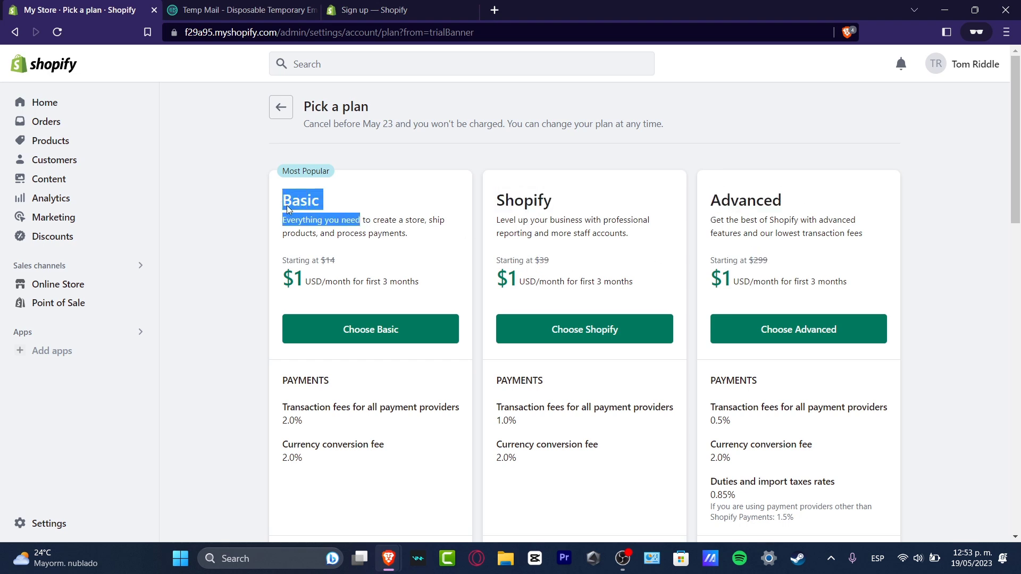
drag(335, 261, 325, 261)
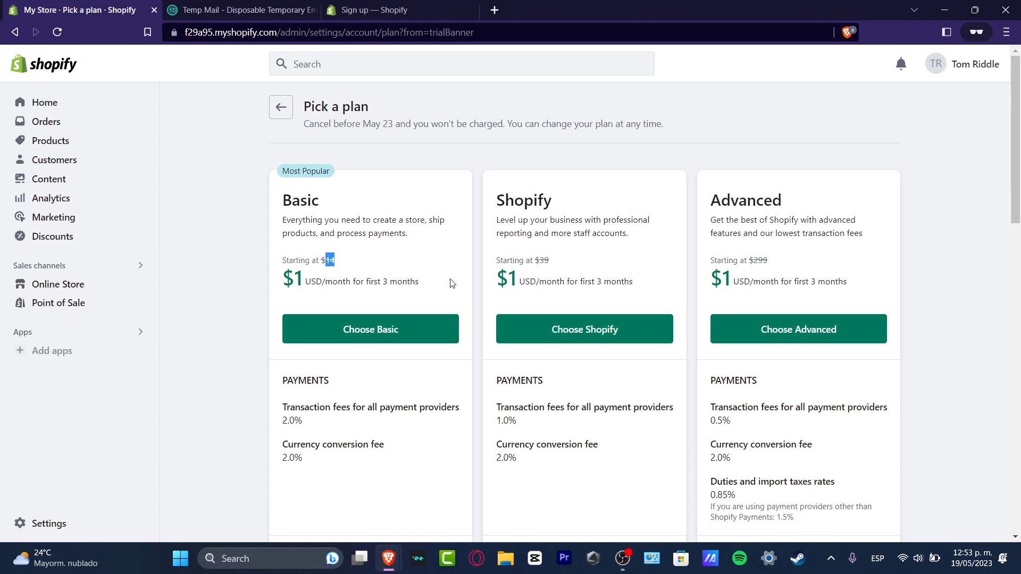
drag(305, 281, 419, 288)
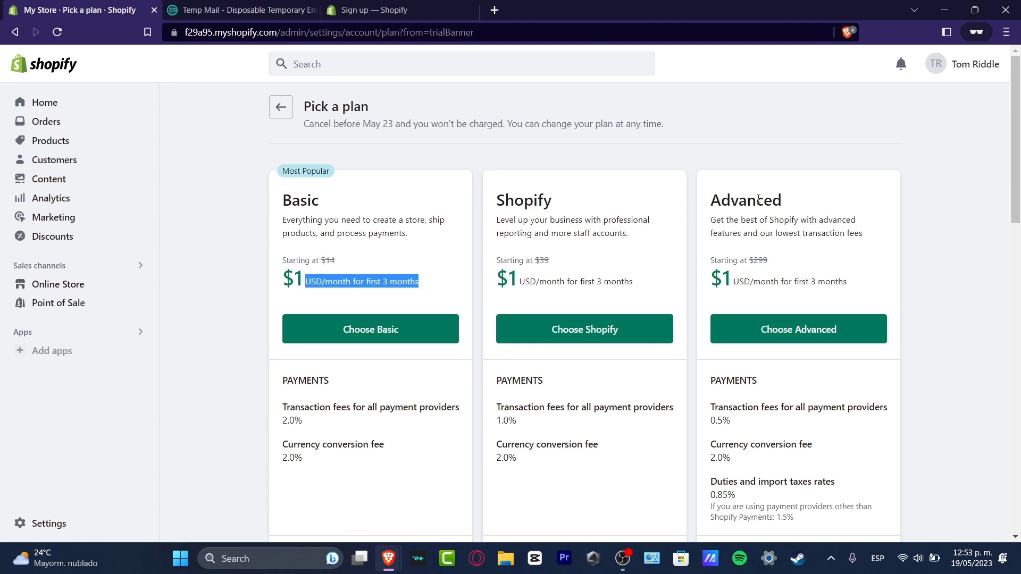
scroll(861, 237, down, 10)
scroll(864, 240, up, 3)
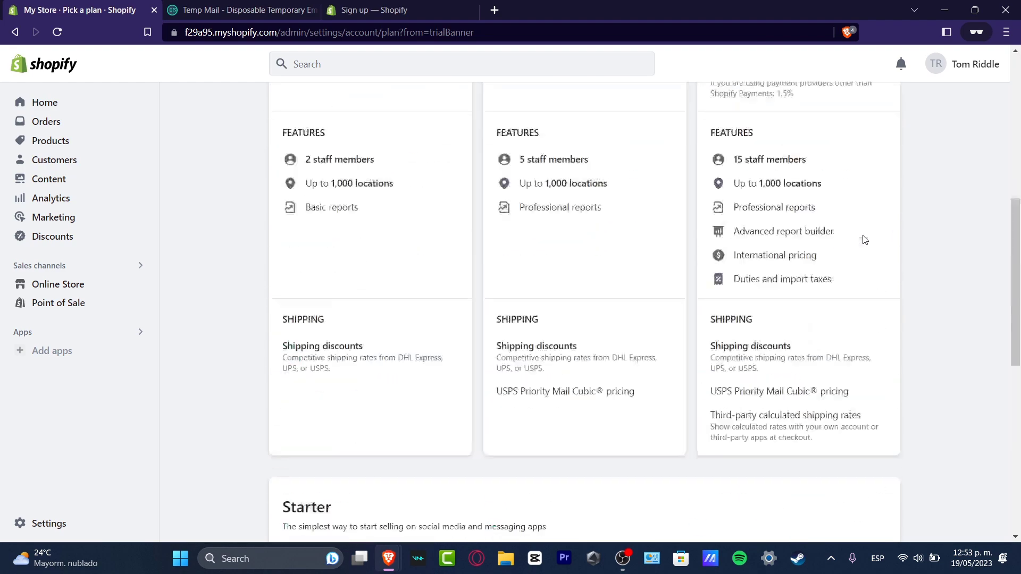
scroll(864, 240, up, 4)
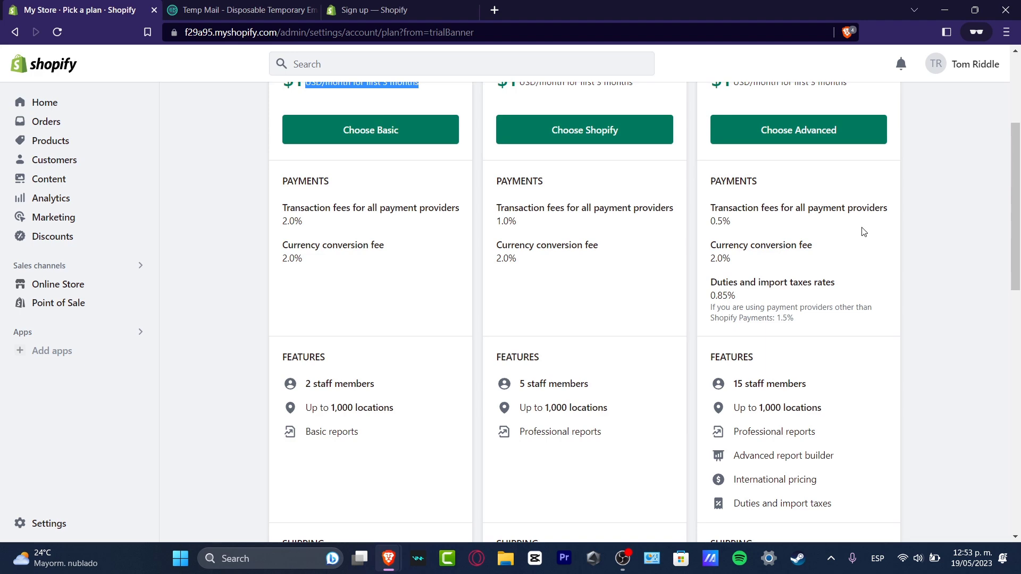
scroll(863, 232, up, 4)
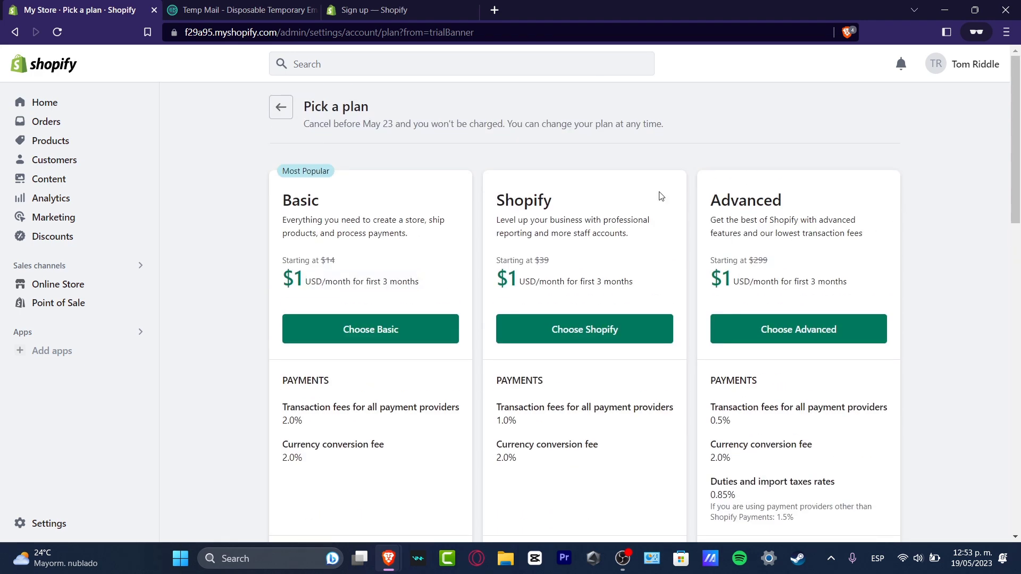
scroll(466, 202, down, 3)
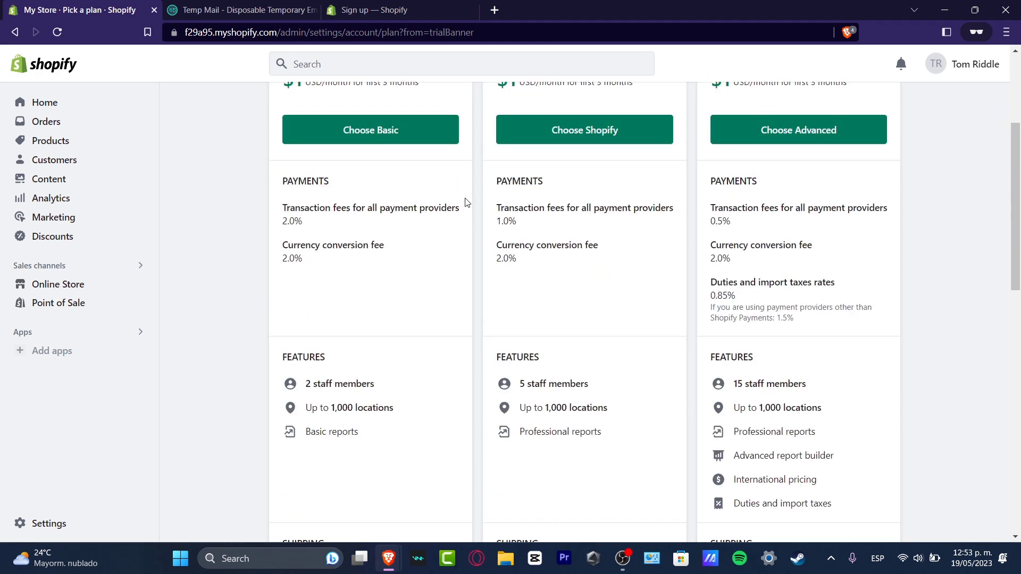
scroll(638, 356, down, 3)
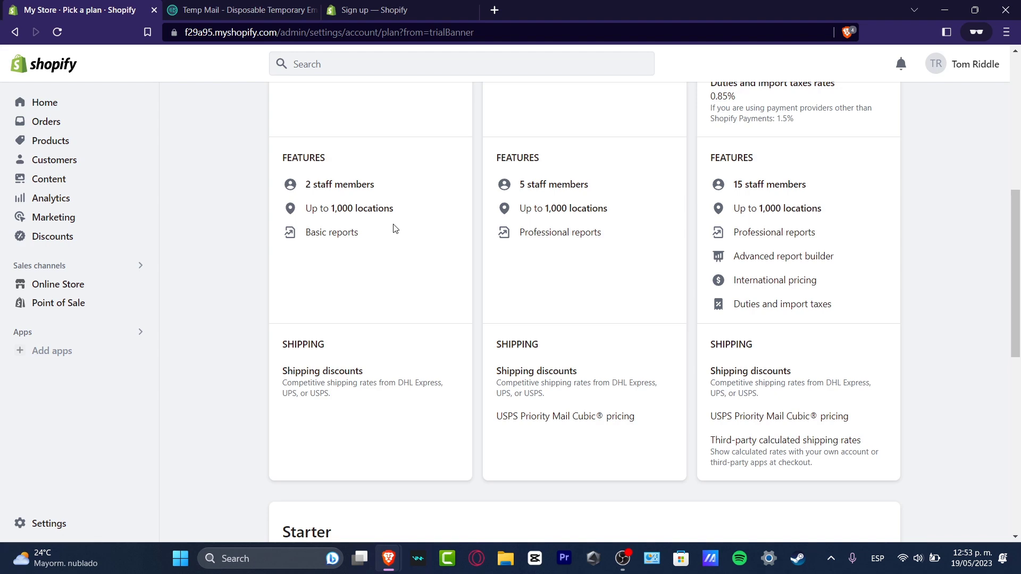
scroll(463, 240, down, 6)
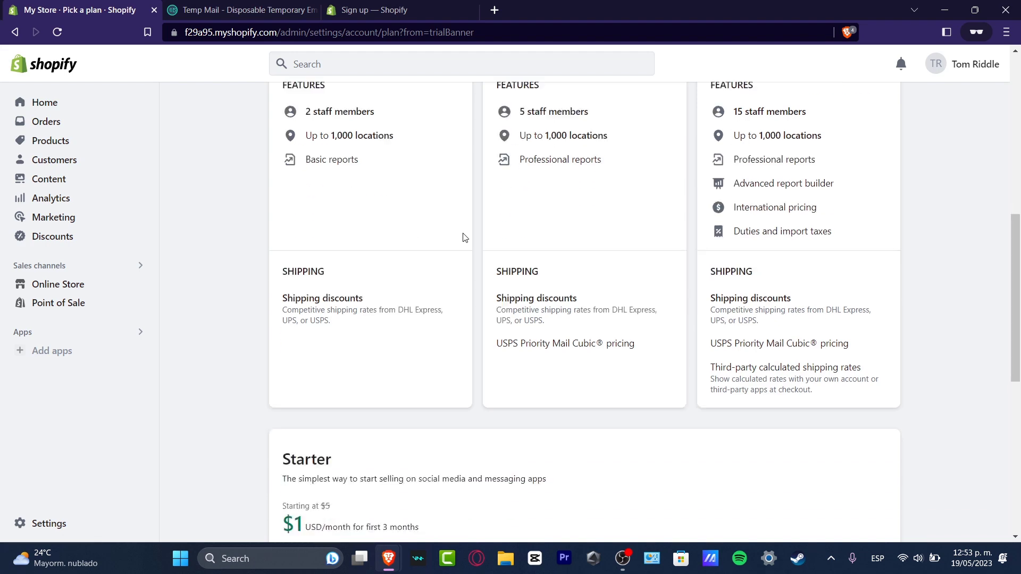
scroll(464, 237, down, 2)
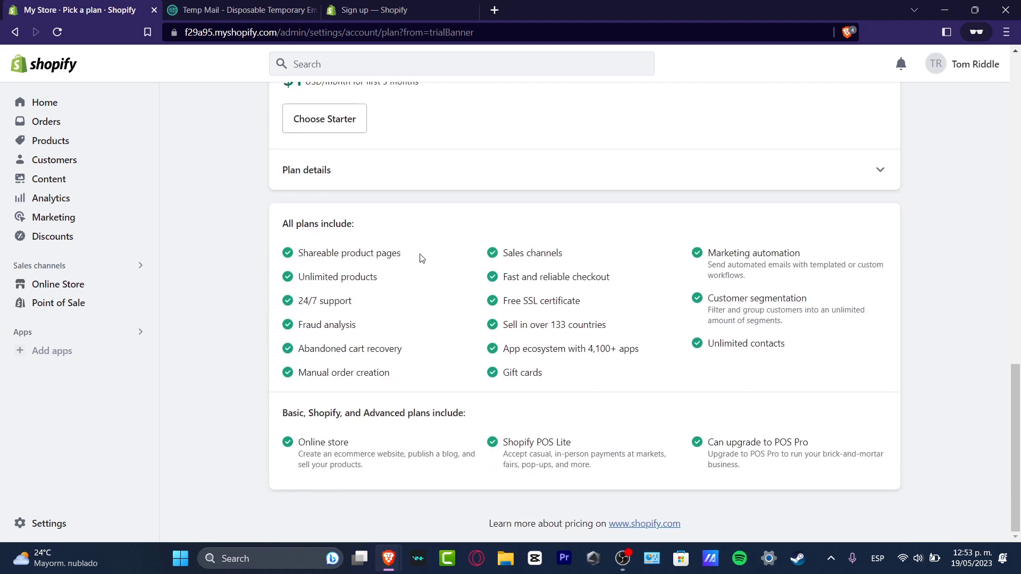
drag(399, 254, 318, 250)
drag(375, 279, 309, 299)
drag(356, 325, 312, 322)
drag(402, 349, 336, 350)
drag(385, 373, 340, 381)
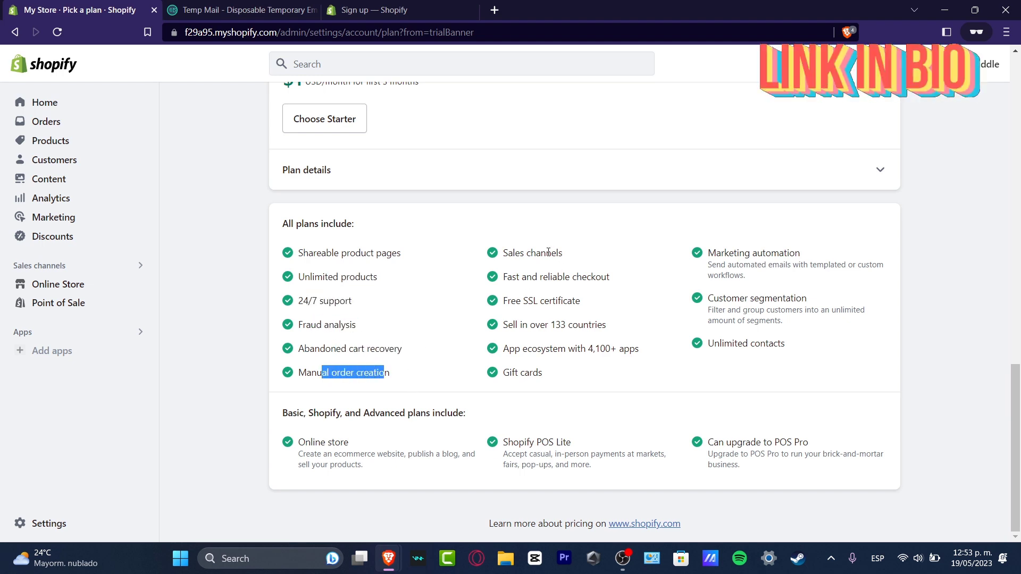
drag(547, 253, 628, 321)
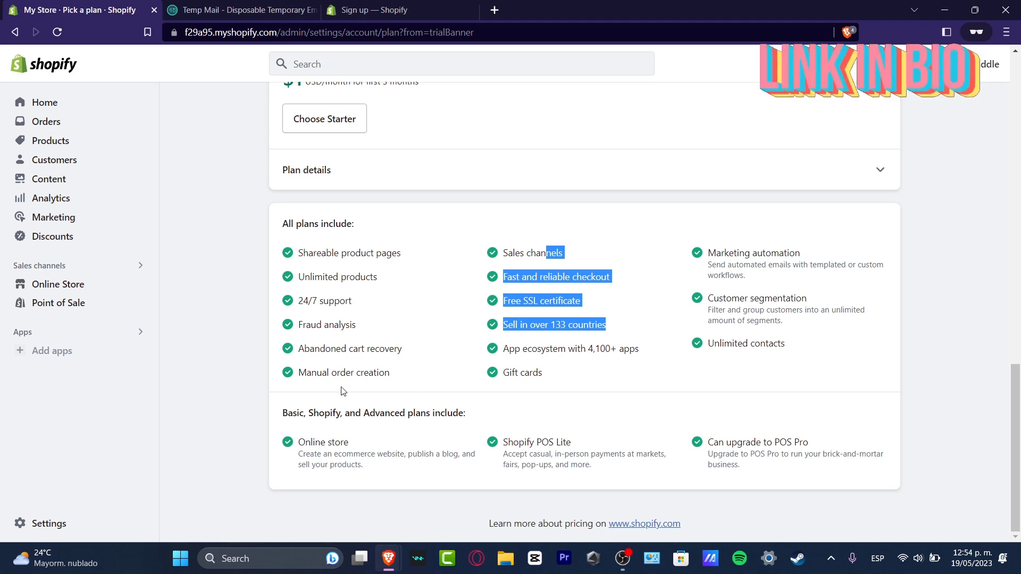
drag(348, 413, 474, 413)
drag(334, 453, 425, 453)
drag(513, 442, 571, 443)
drag(726, 443, 832, 450)
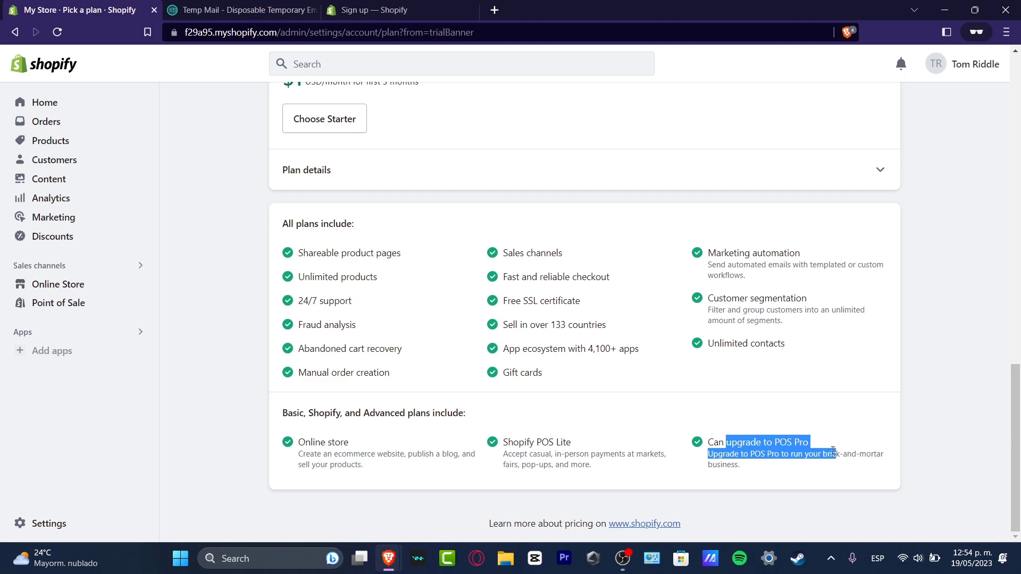
scroll(829, 456, up, 10)
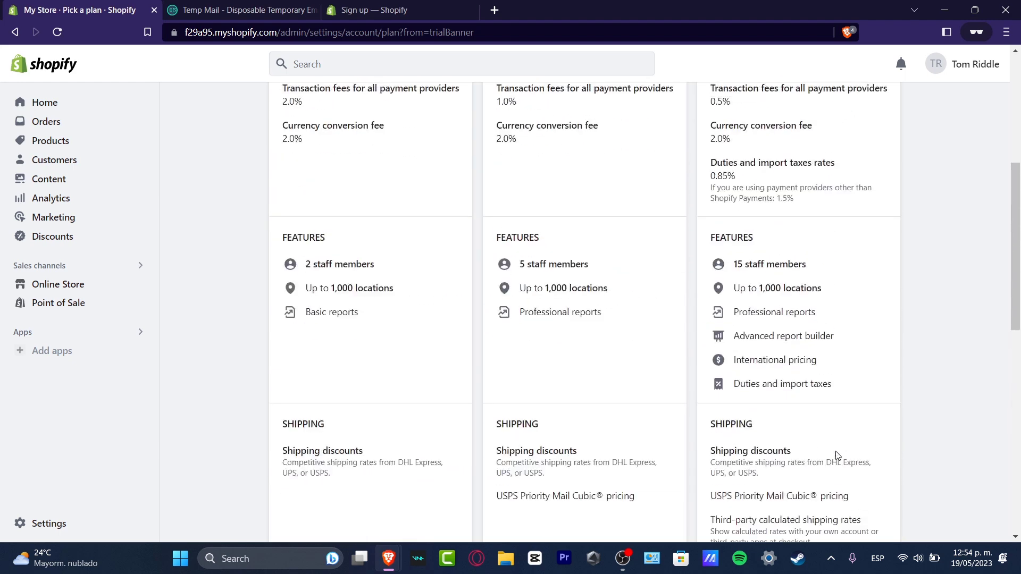
scroll(840, 451, up, 4)
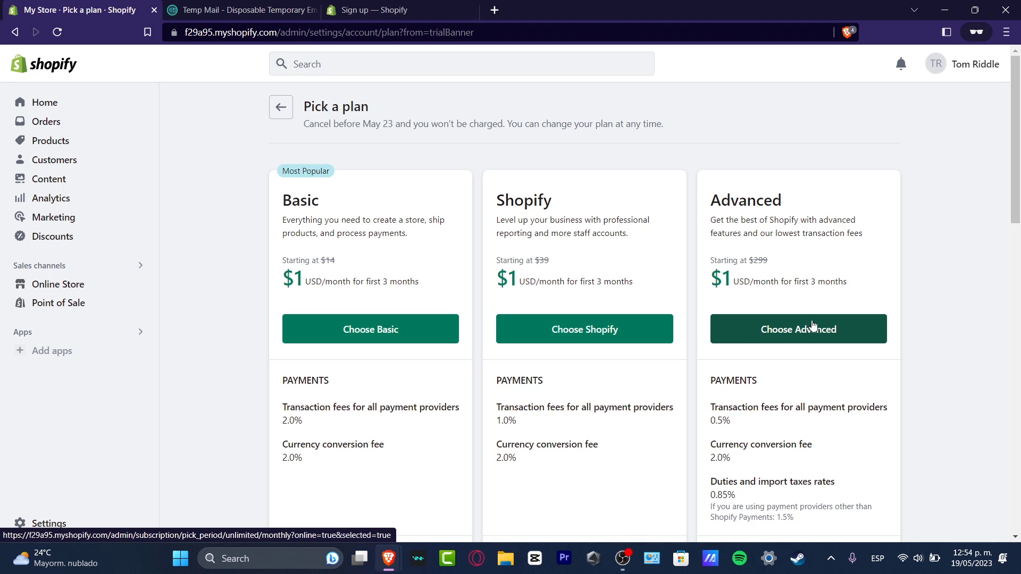
scroll(704, 435, down, 1)
scroll(705, 435, down, 3)
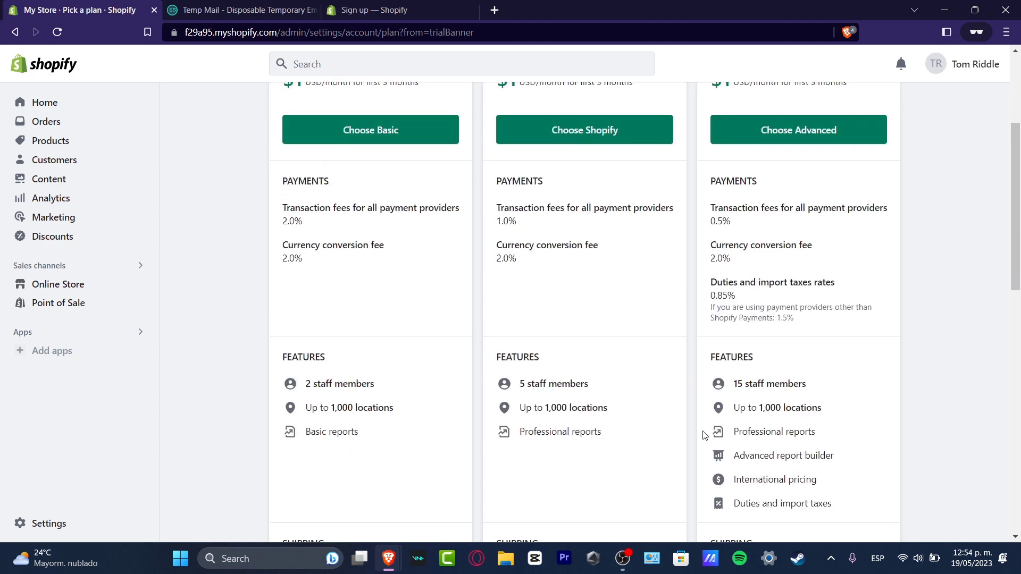
scroll(668, 445, down, 3)
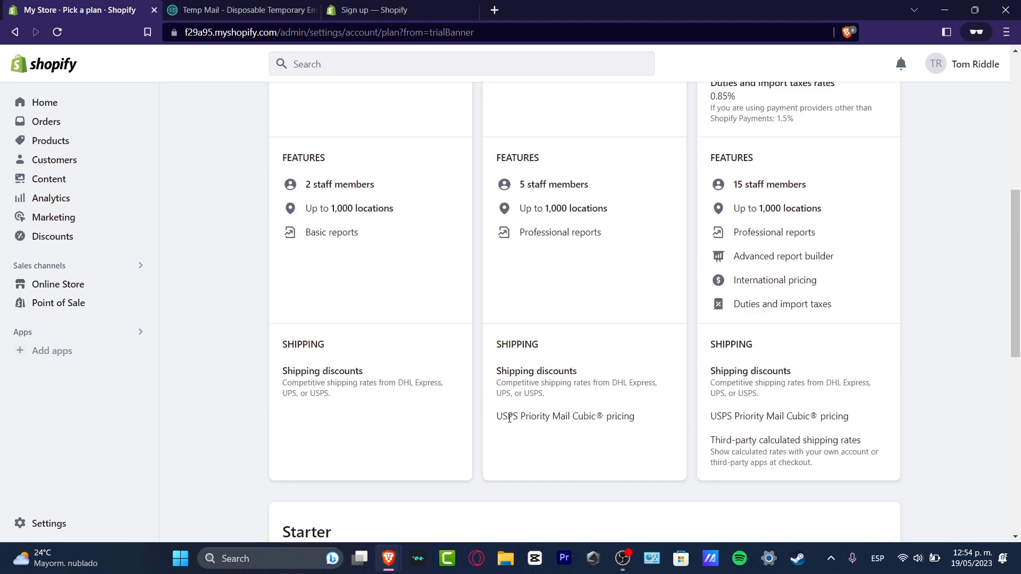
drag(508, 419, 645, 422)
scroll(645, 422, down, 6)
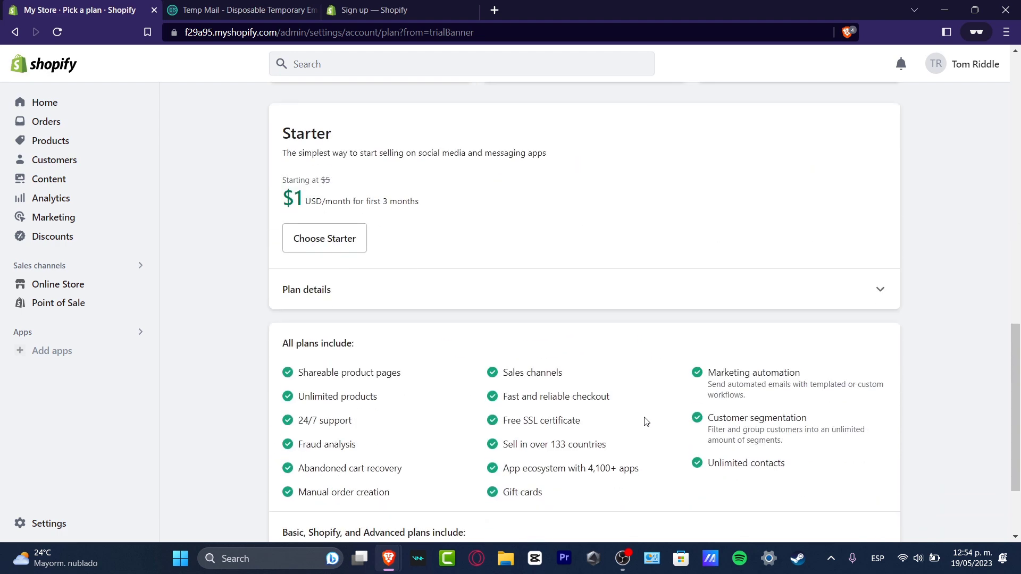
scroll(645, 422, up, 15)
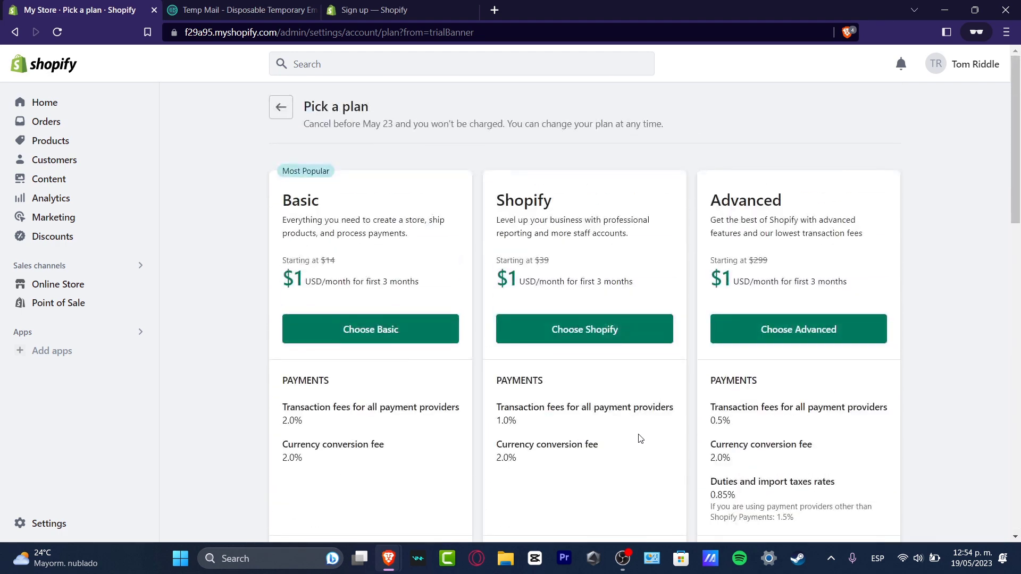
drag(546, 200, 515, 203)
click(565, 207)
drag(334, 219, 284, 203)
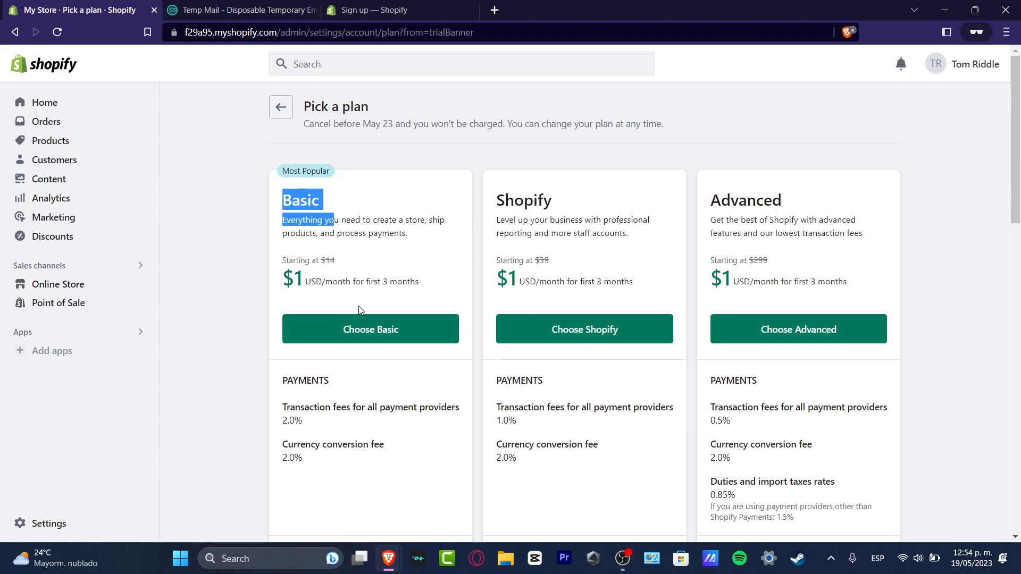
Step: Choose Basic and review its timeline: trial today, May 23, then $19.00 every 30 days from Aug 21, 2023
click(381, 327)
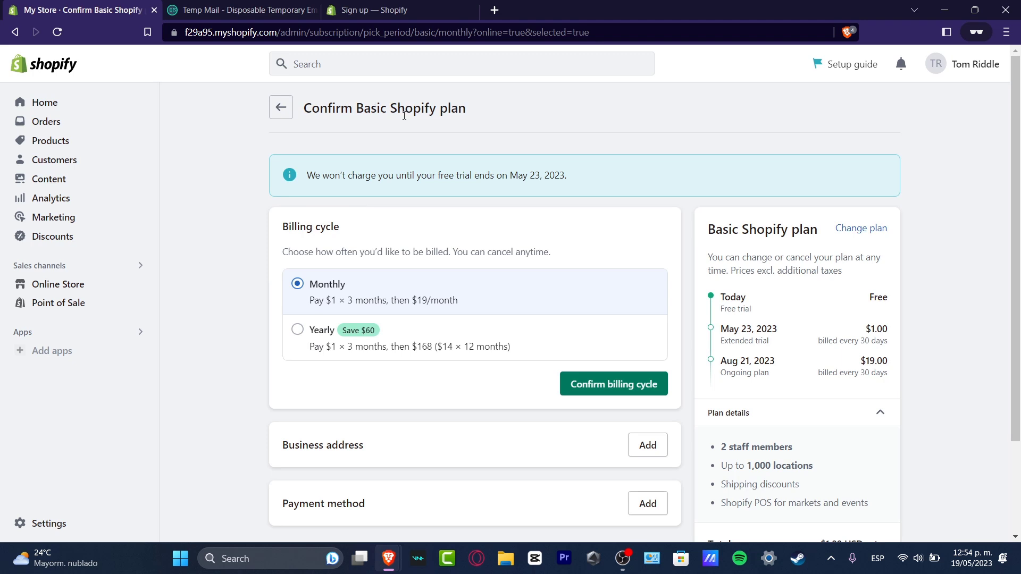
drag(725, 297, 752, 304)
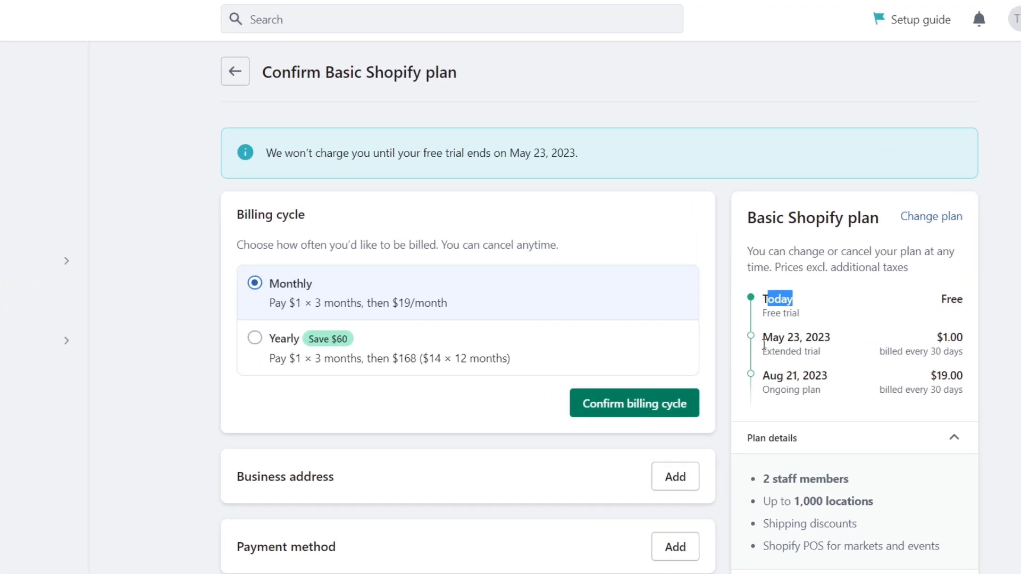
drag(764, 344, 802, 341)
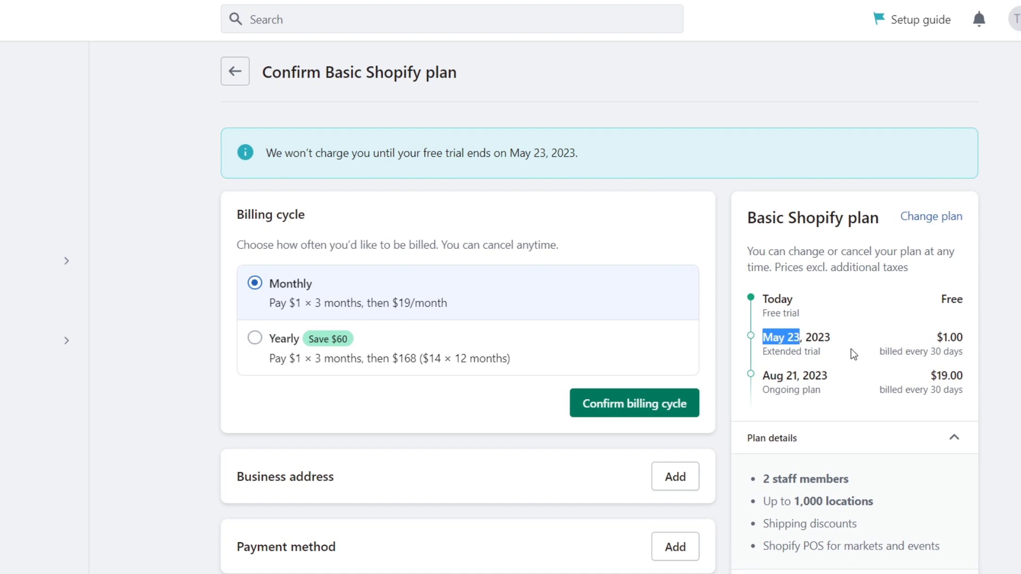
drag(806, 219, 879, 220)
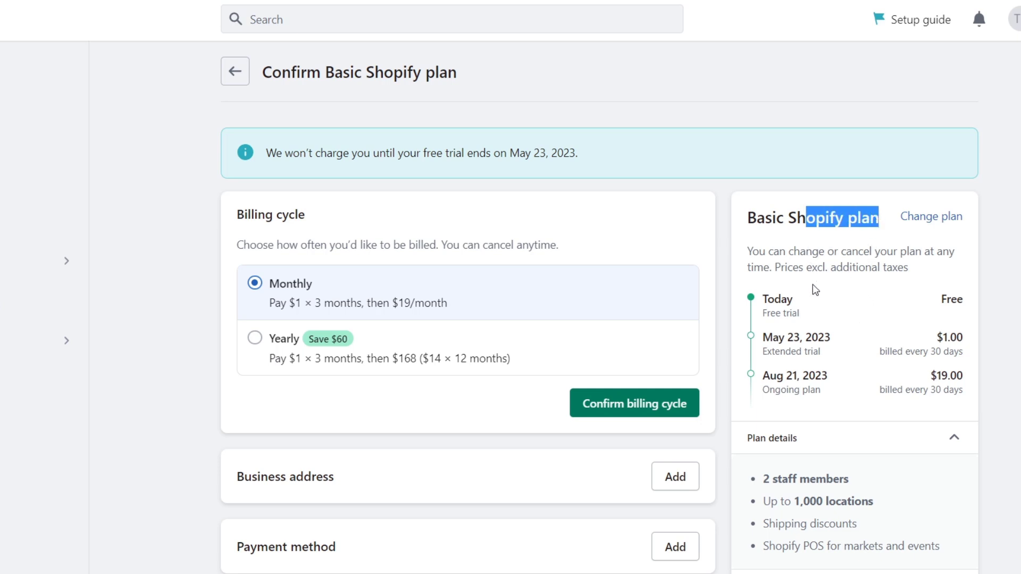
drag(765, 376, 815, 376)
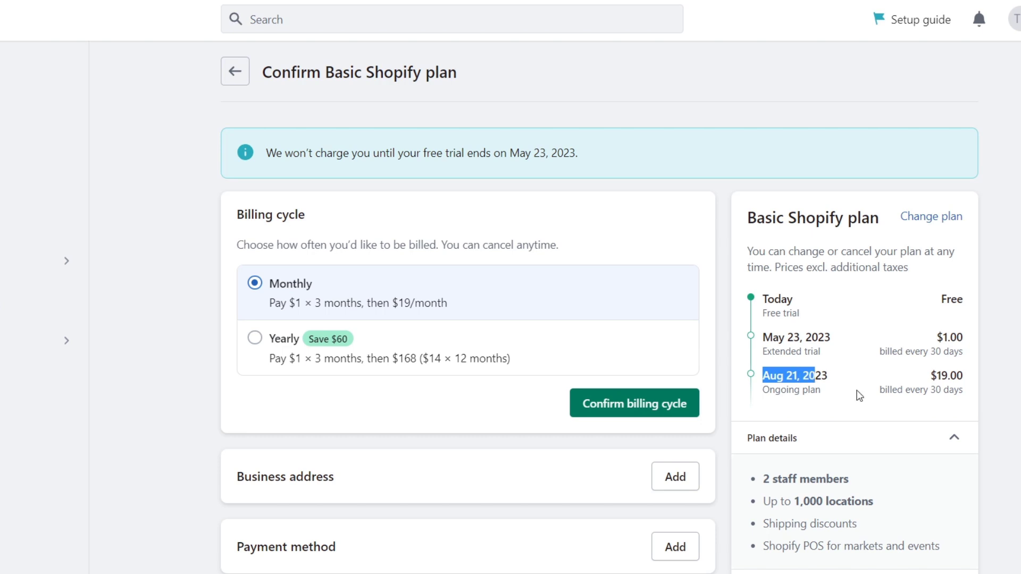
drag(880, 390, 954, 396)
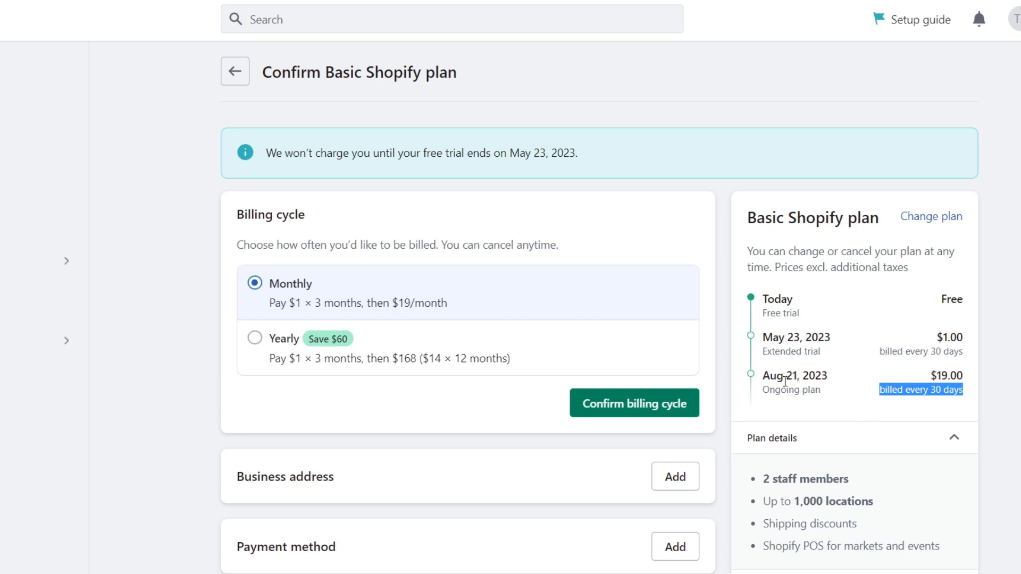
drag(784, 378, 828, 380)
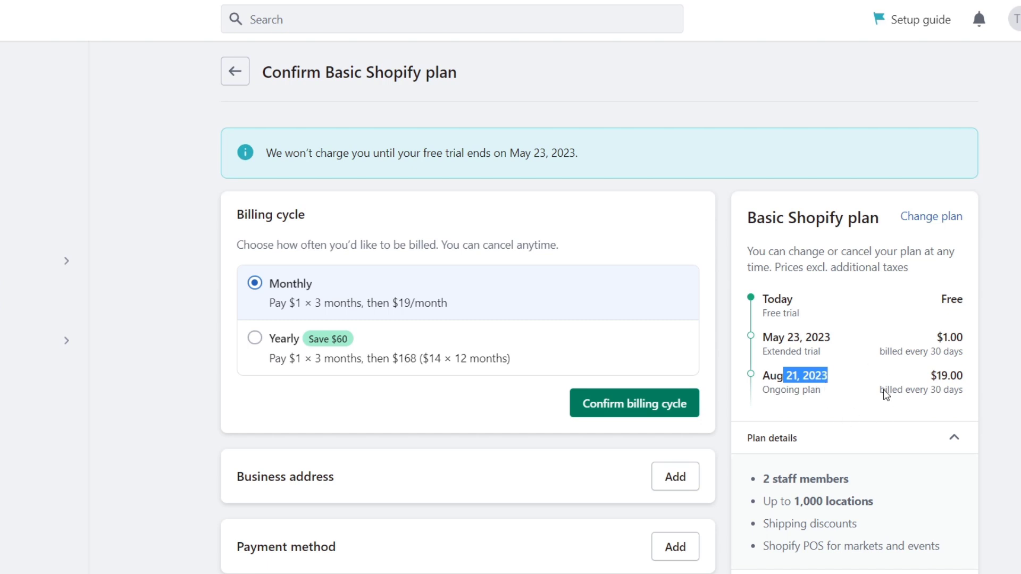
drag(930, 375, 939, 374)
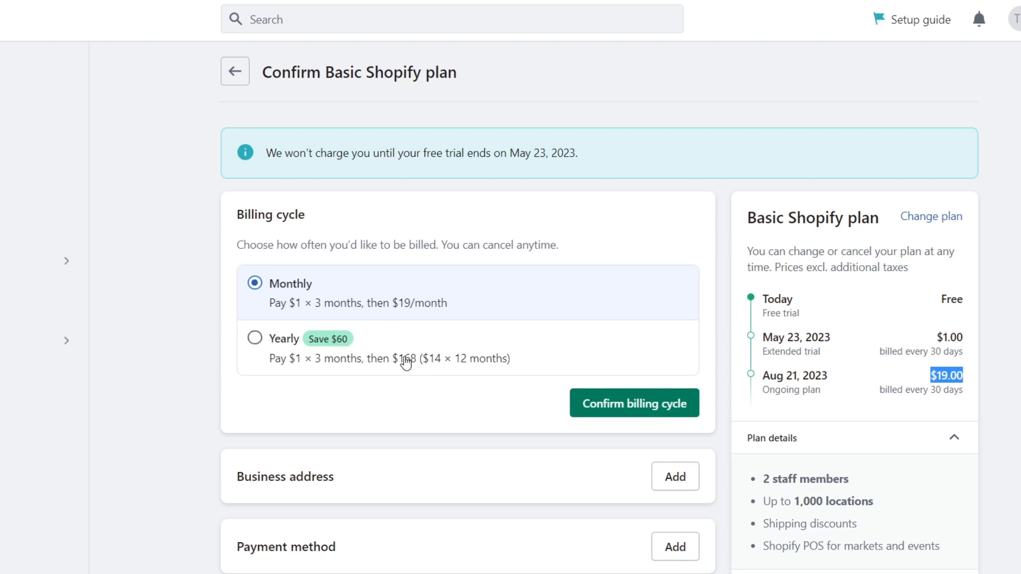
Step: Confirm monthly billing and save the business address with state Ciudad de Mexico and a phone number
click(672, 403)
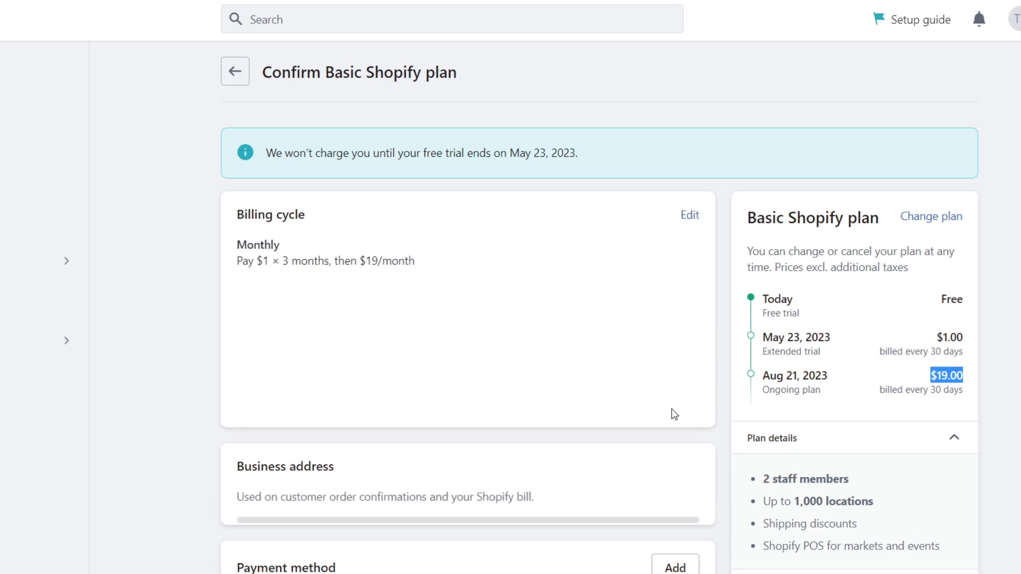
scroll(660, 404, down, 5)
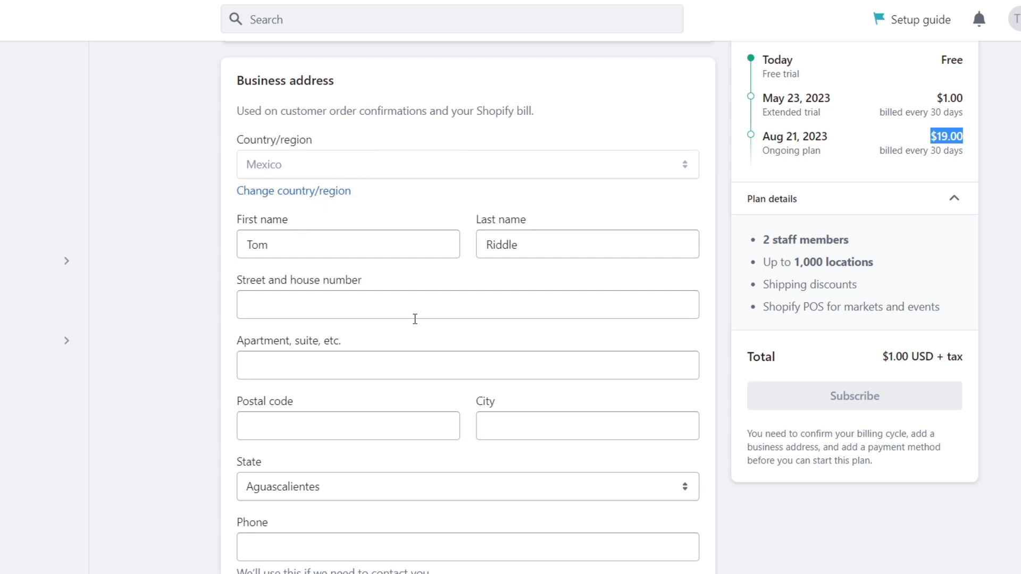
click(553, 430)
scroll(545, 422, down, 2)
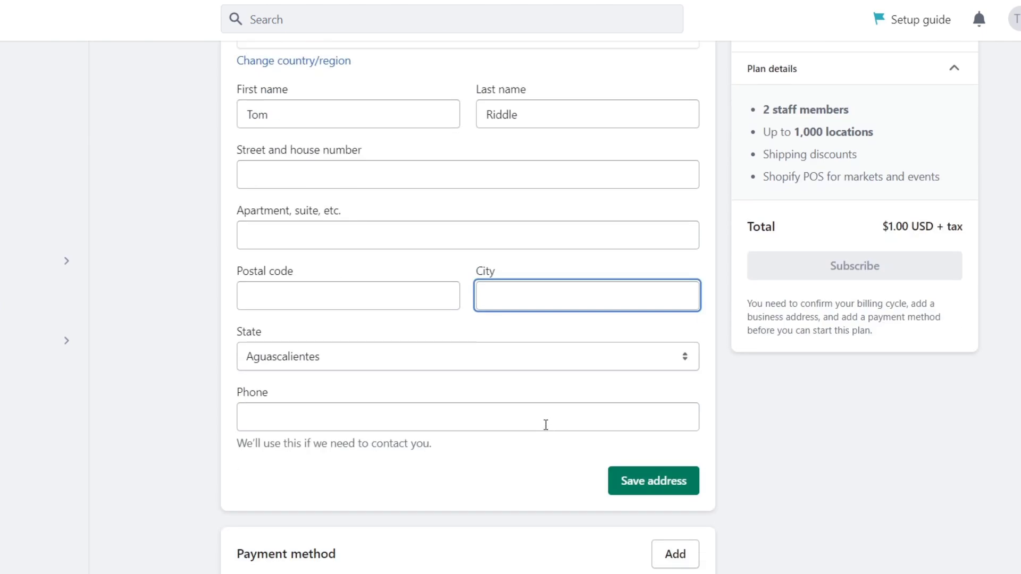
click(353, 357)
scroll(337, 212, down, 3)
scroll(337, 212, up, 3)
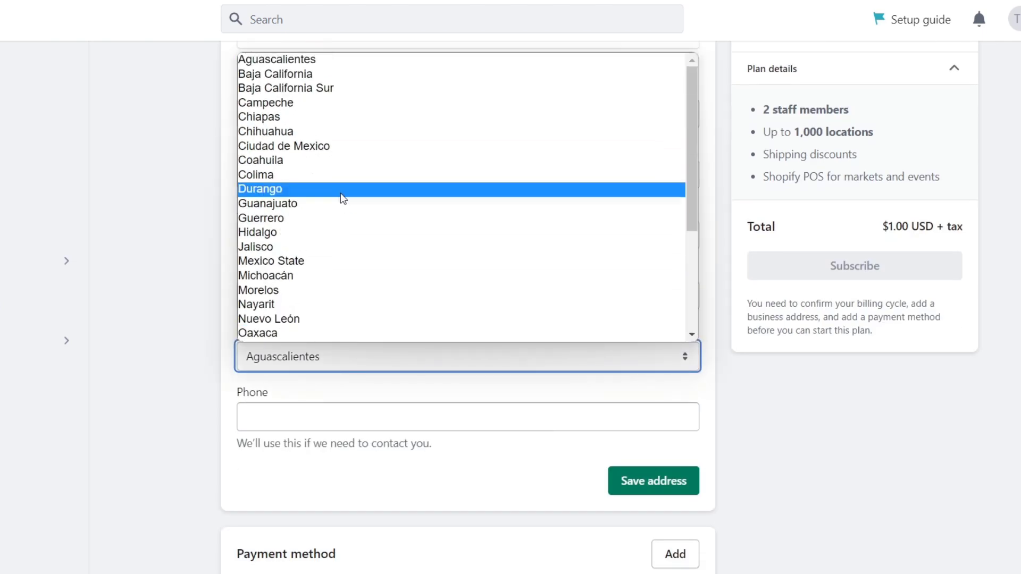
click(312, 148)
click(450, 424)
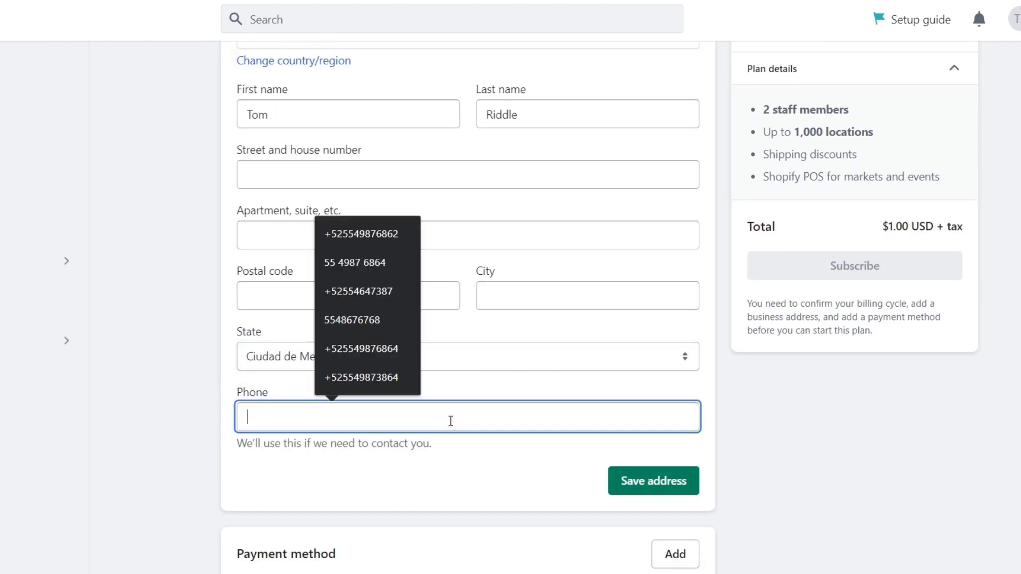
click(397, 292)
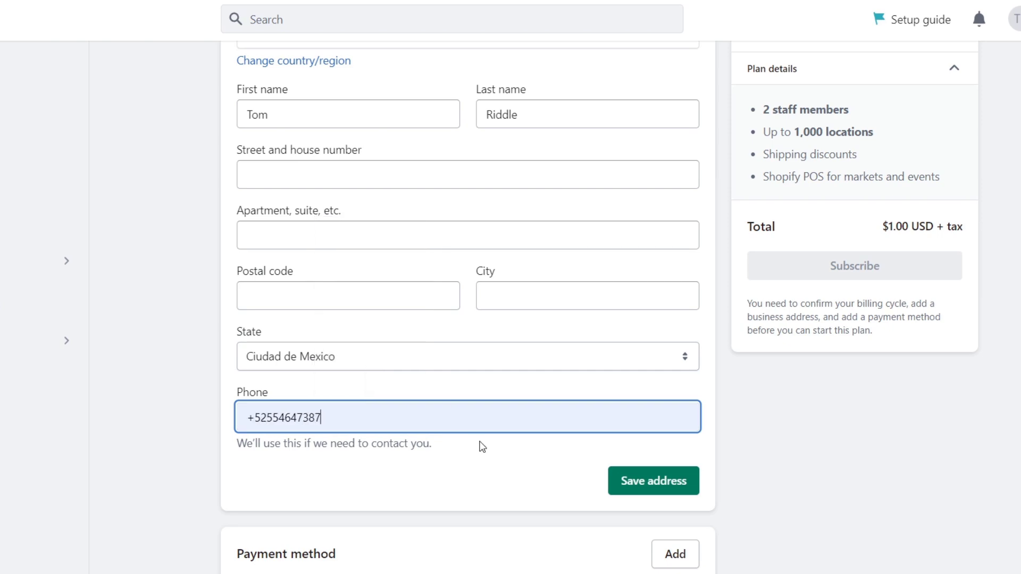
click(620, 481)
Step: Add PayPal as the payment method and pay for the plan with PayPal
scroll(586, 462, down, 5)
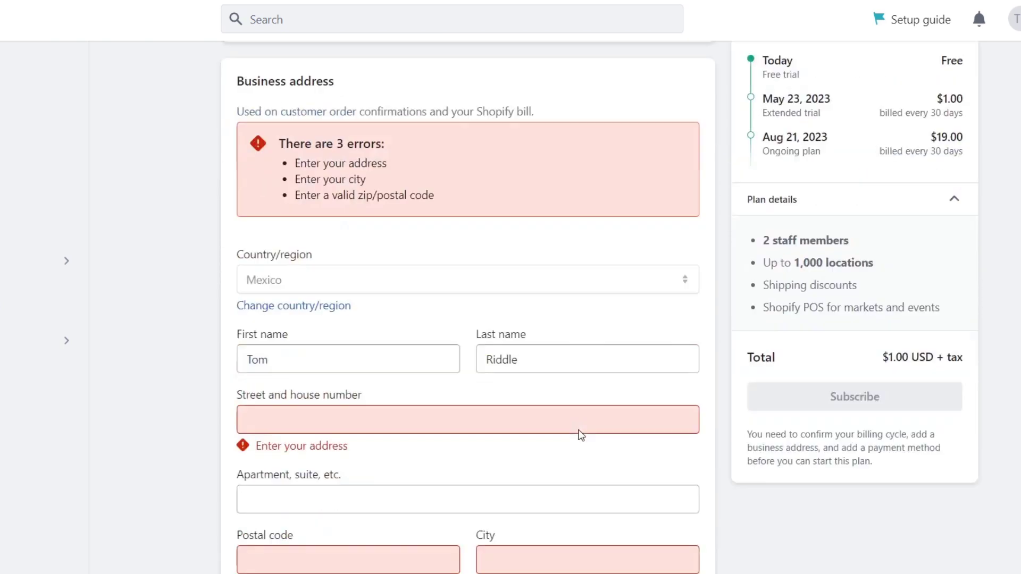
click(378, 178)
scroll(433, 426, down, 1)
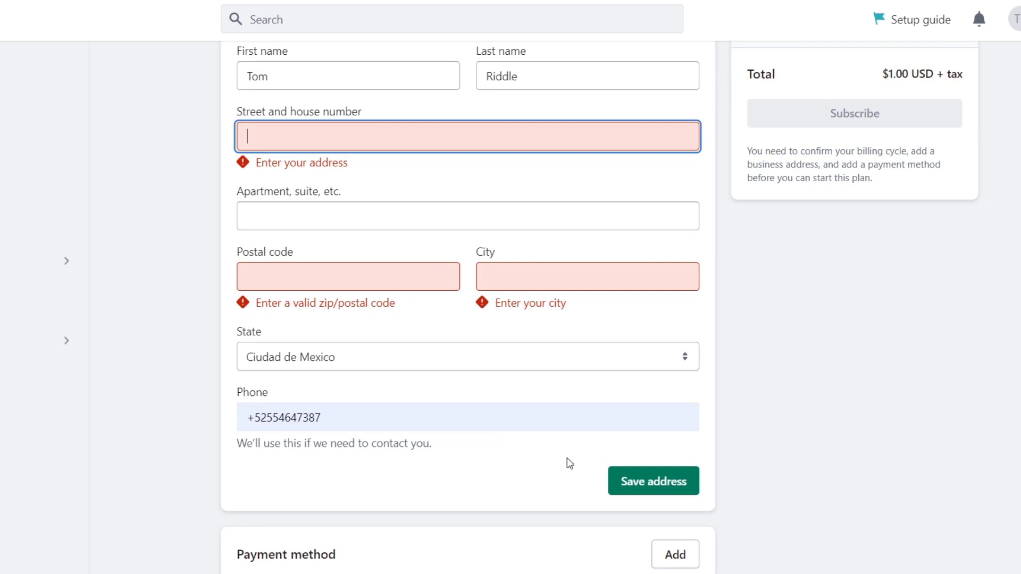
click(688, 556)
scroll(494, 508, down, 3)
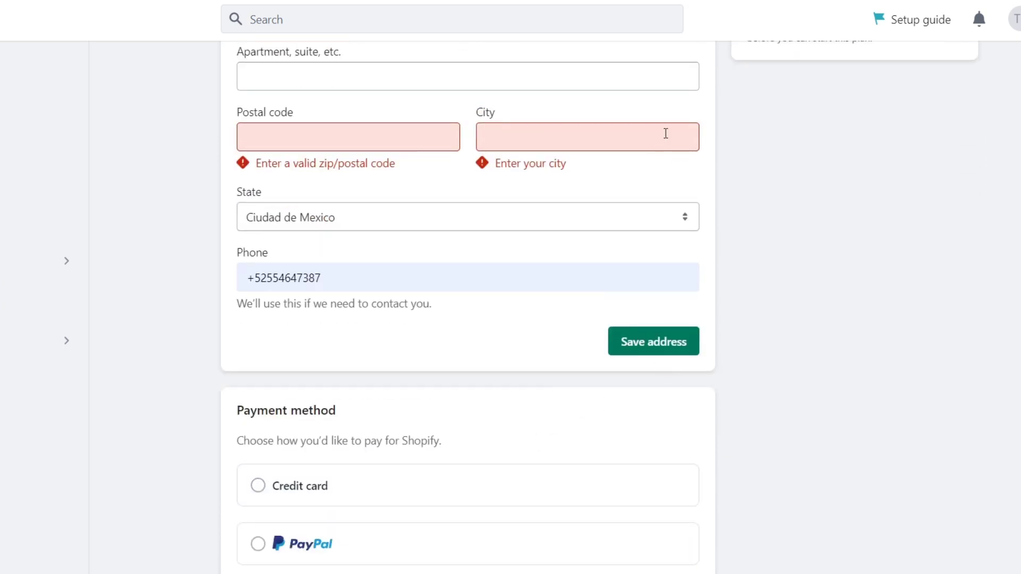
click(454, 550)
scroll(509, 475, down, 1)
scroll(510, 475, down, 2)
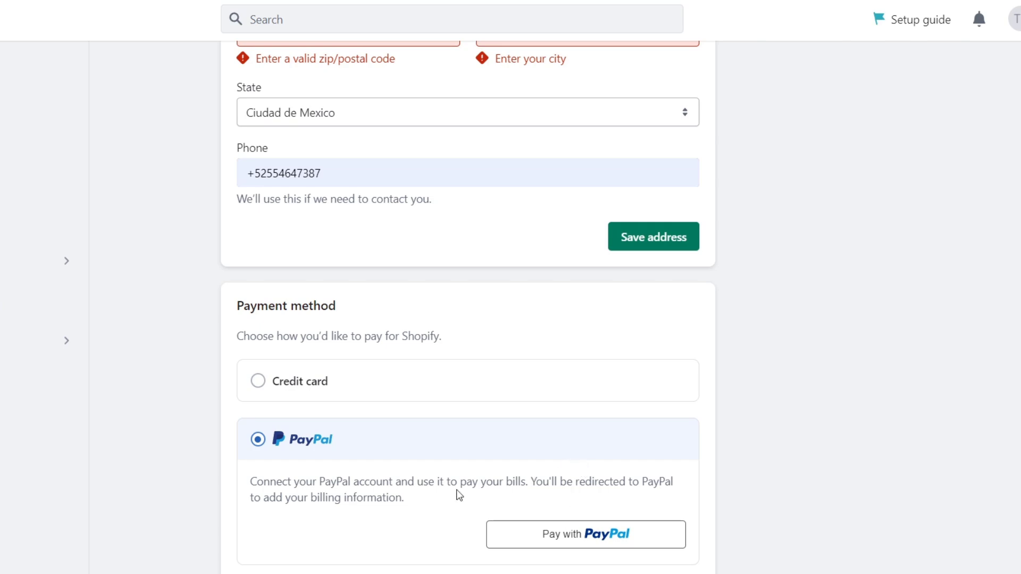
click(612, 534)
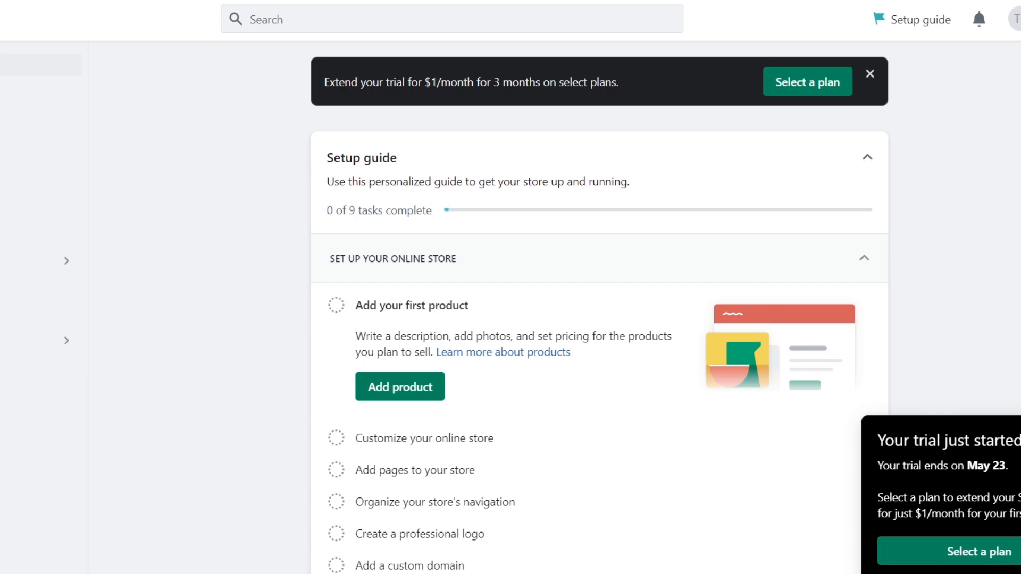
Step: Dismiss the trial banner and view Plan settings showing 3 days left and no payment method
click(869, 74)
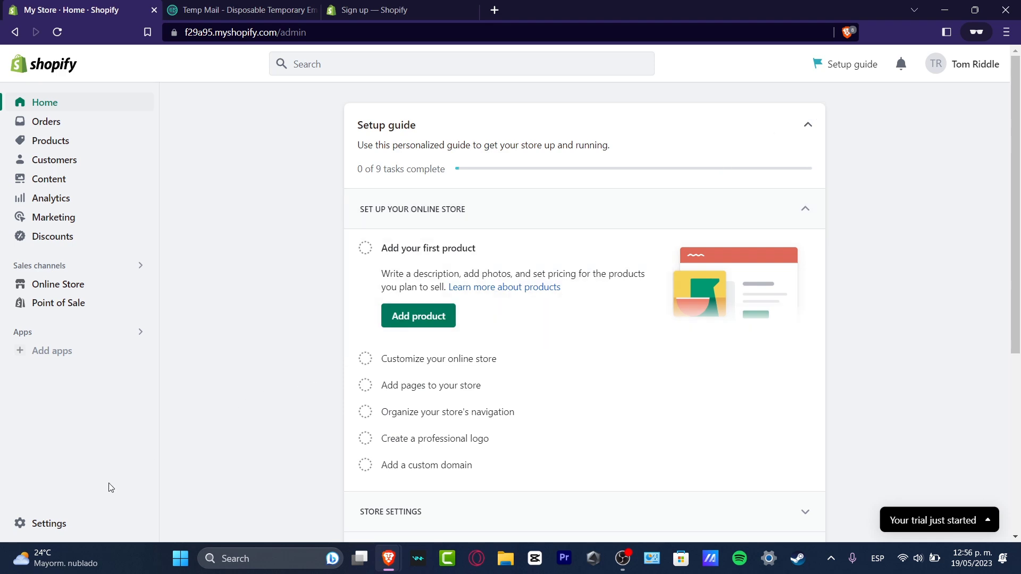
click(84, 526)
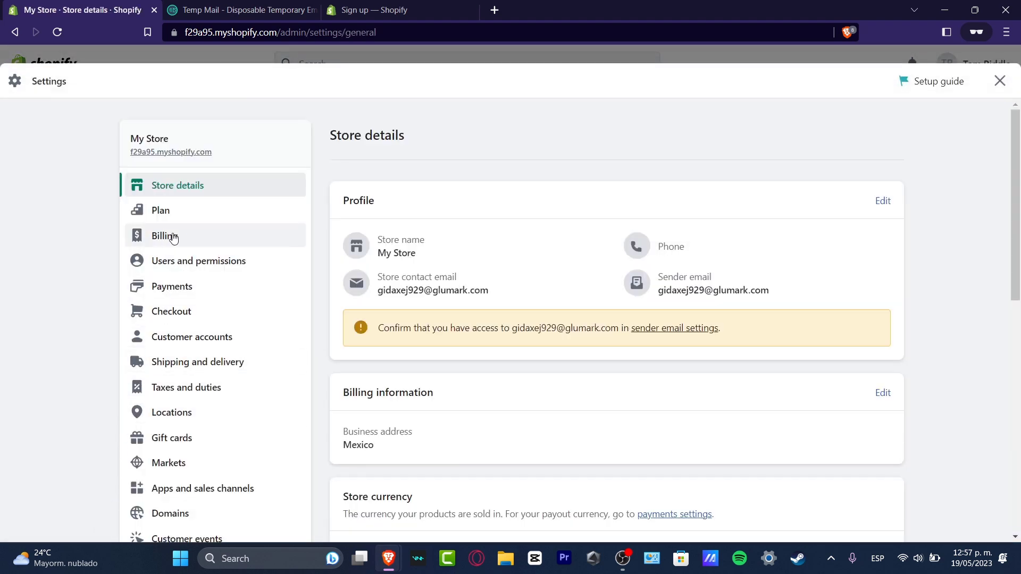
click(174, 213)
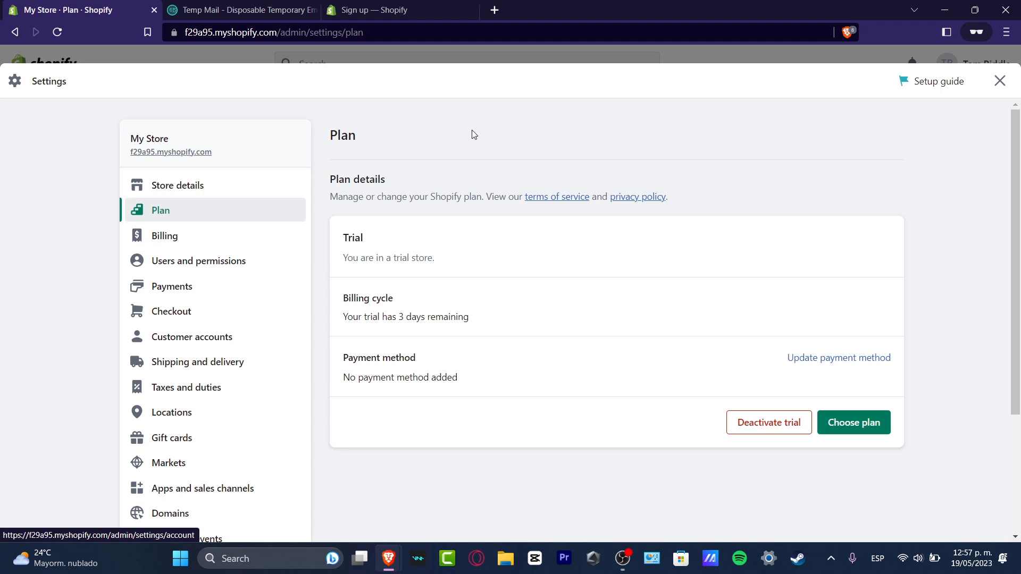
Step: Look over the Users and permissions settings
click(249, 270)
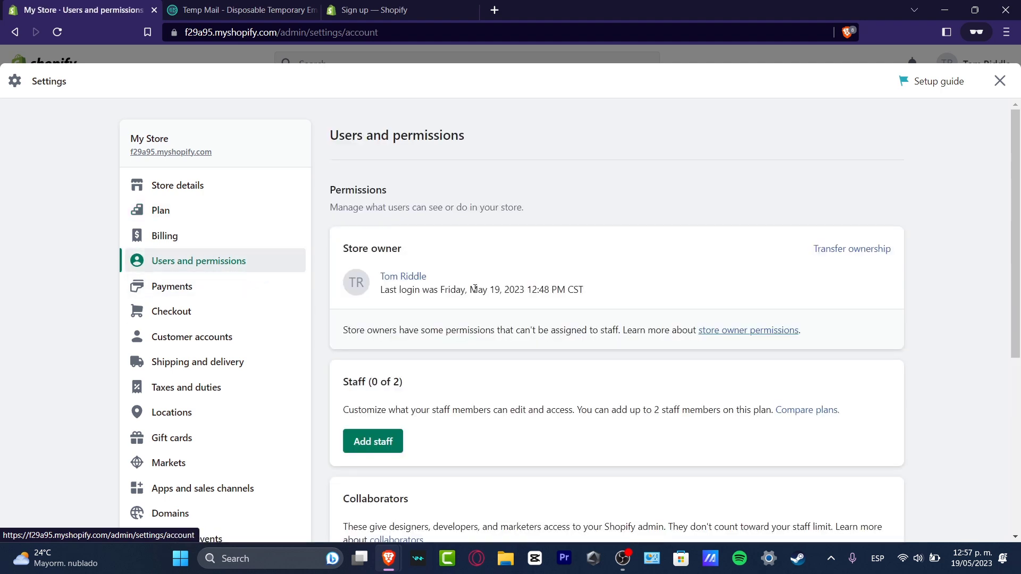
scroll(683, 323, down, 5)
scroll(681, 326, up, 5)
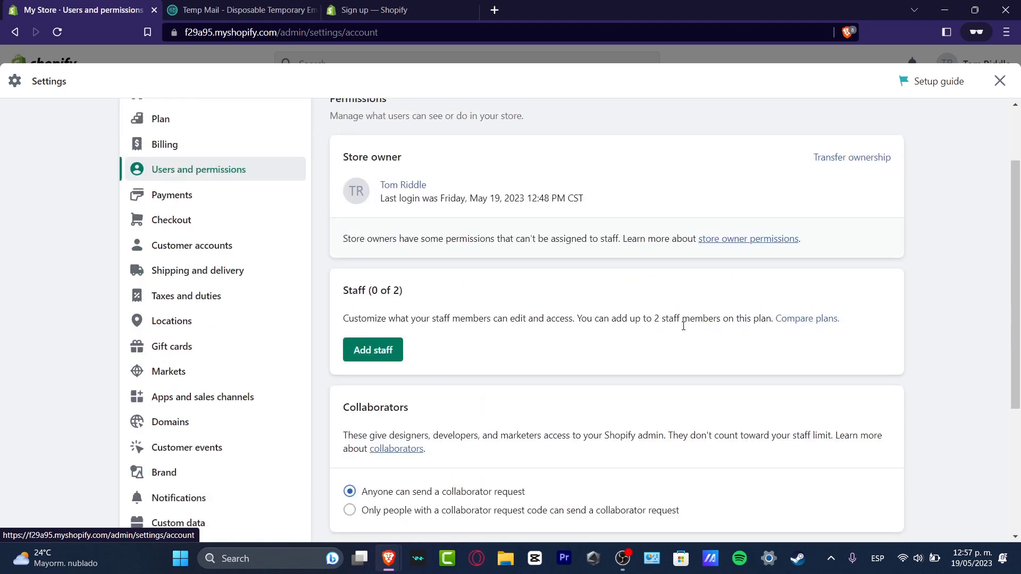
Step: Review Store details: Mexico address, Mexican pesos (MXN) currency and (GMT-07:00) Chihuahua time zone
click(200, 187)
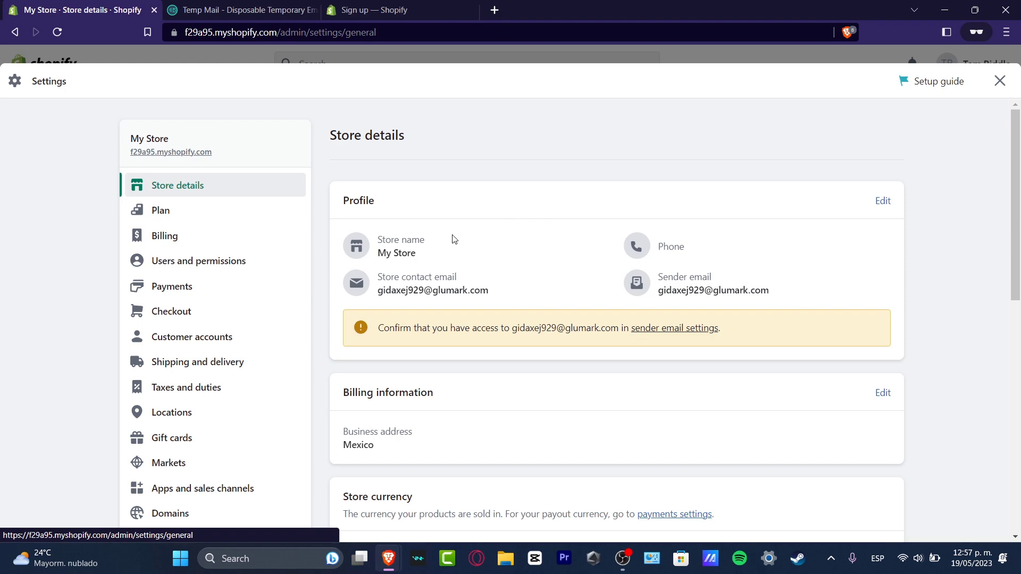
scroll(431, 306, down, 3)
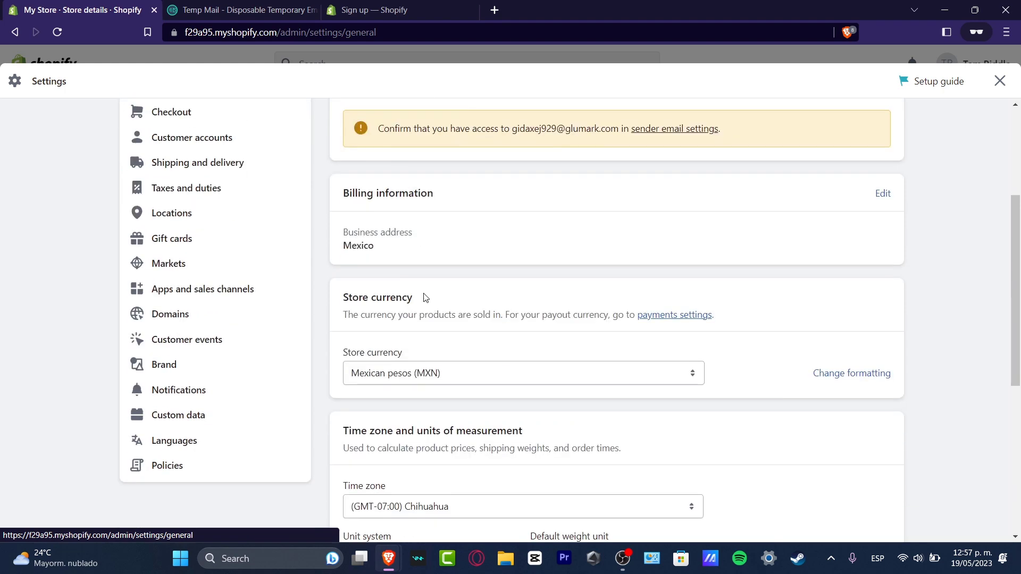
scroll(499, 336, down, 3)
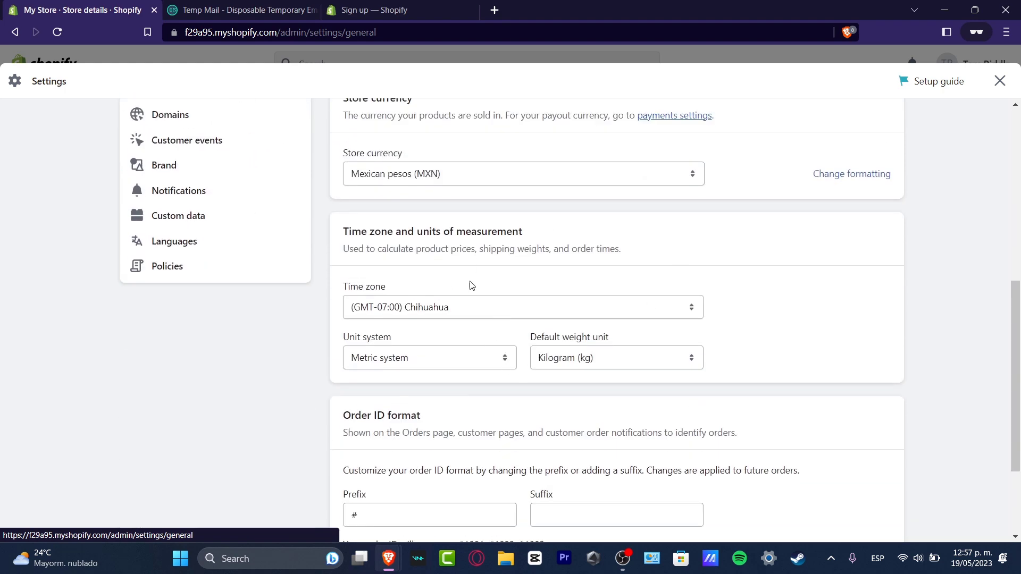
scroll(527, 319, down, 2)
scroll(521, 319, up, 7)
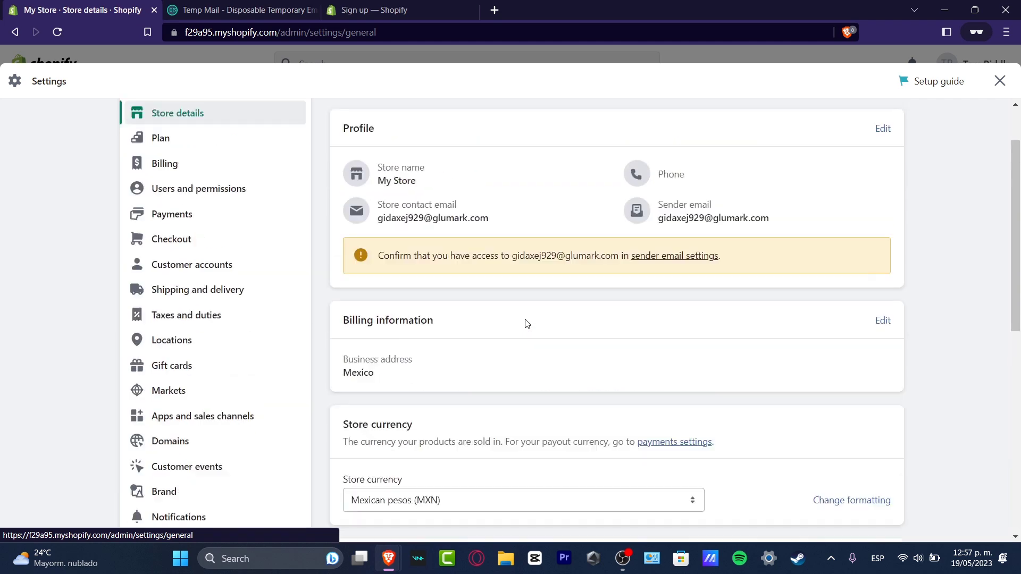
scroll(527, 323, up, 2)
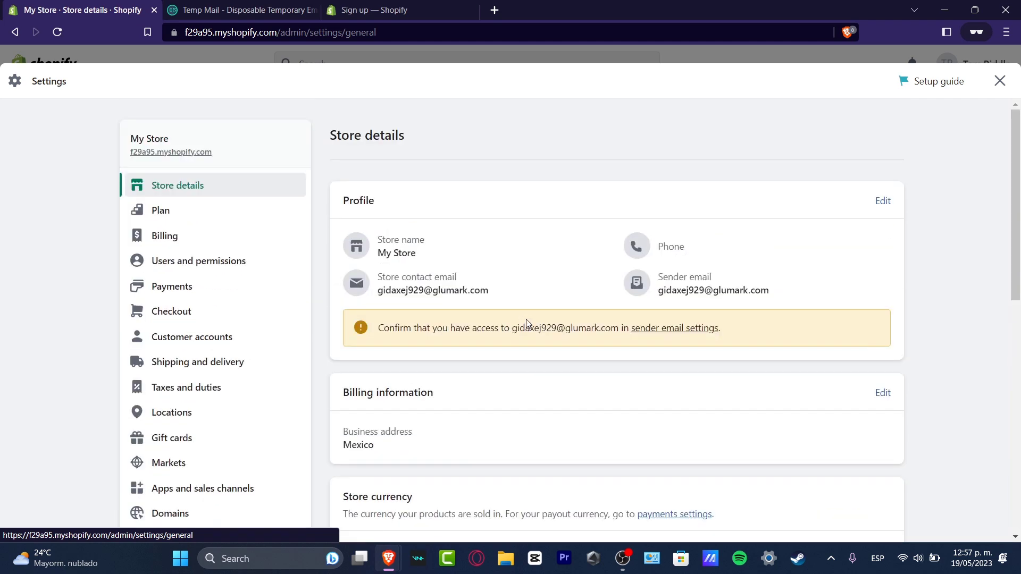
scroll(524, 327, down, 3)
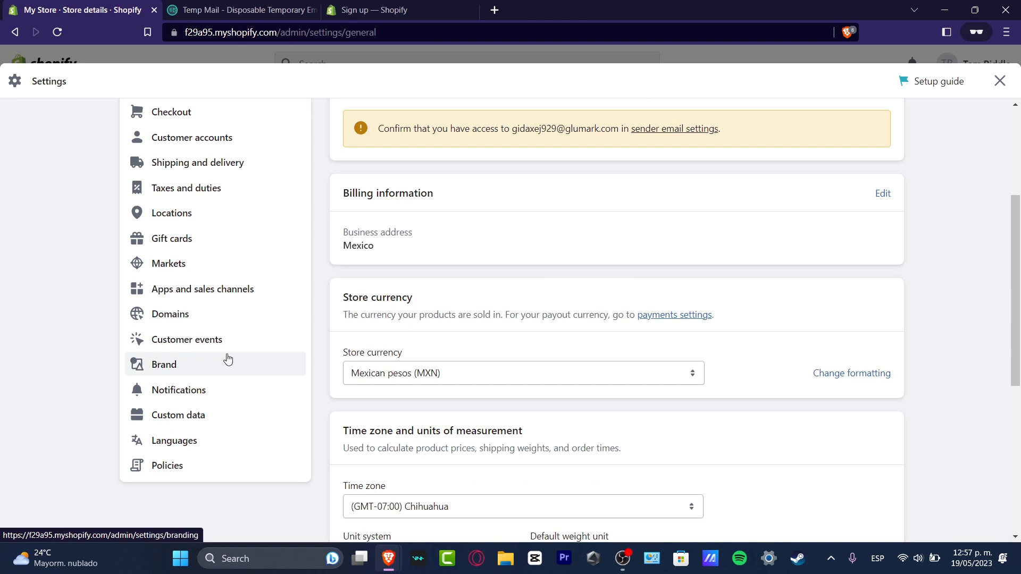
Step: Scroll through the Brand settings, then close Settings back to the admin home at 0 of 9 tasks
click(188, 361)
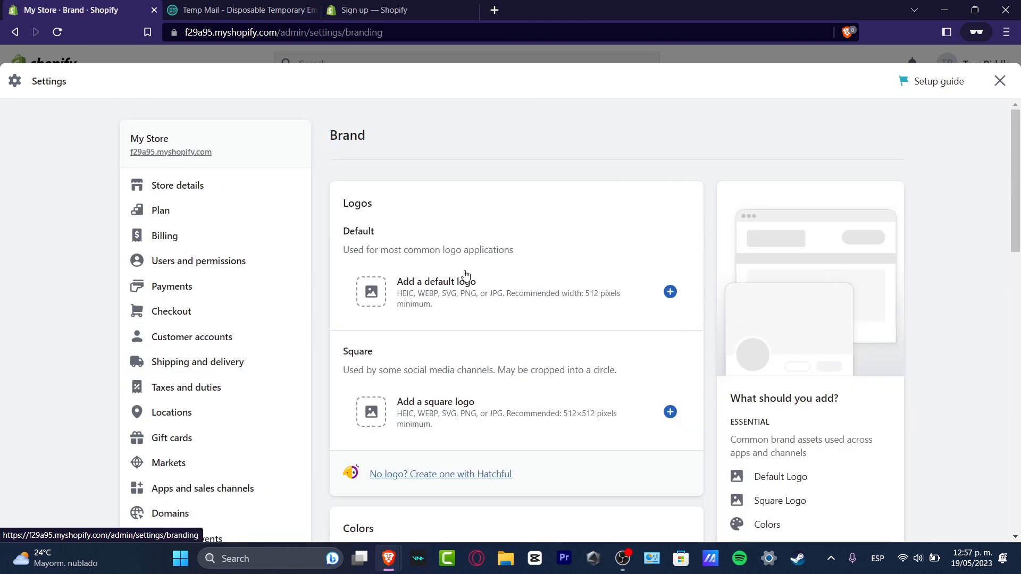
scroll(565, 294, down, 3)
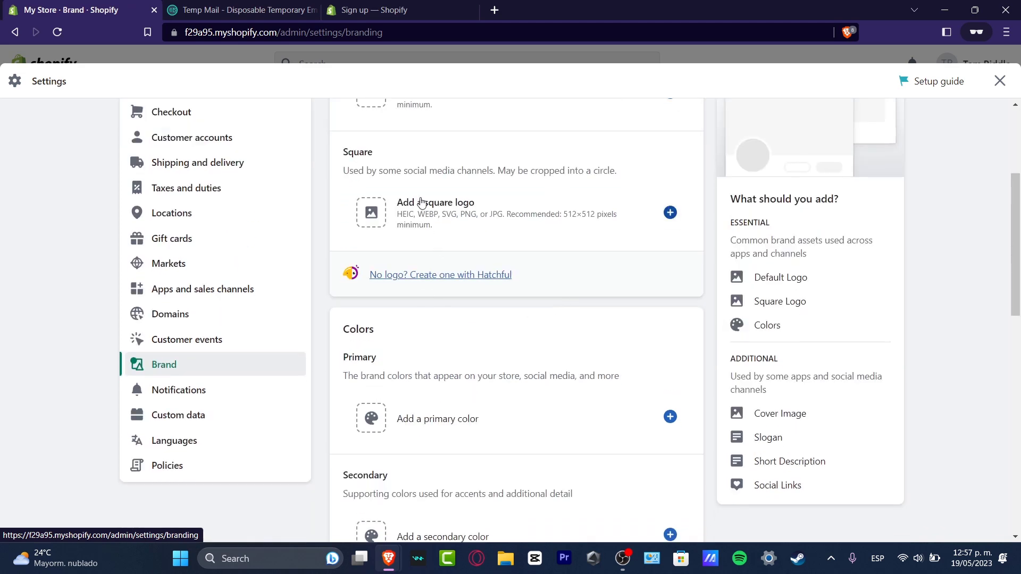
scroll(562, 303, down, 3)
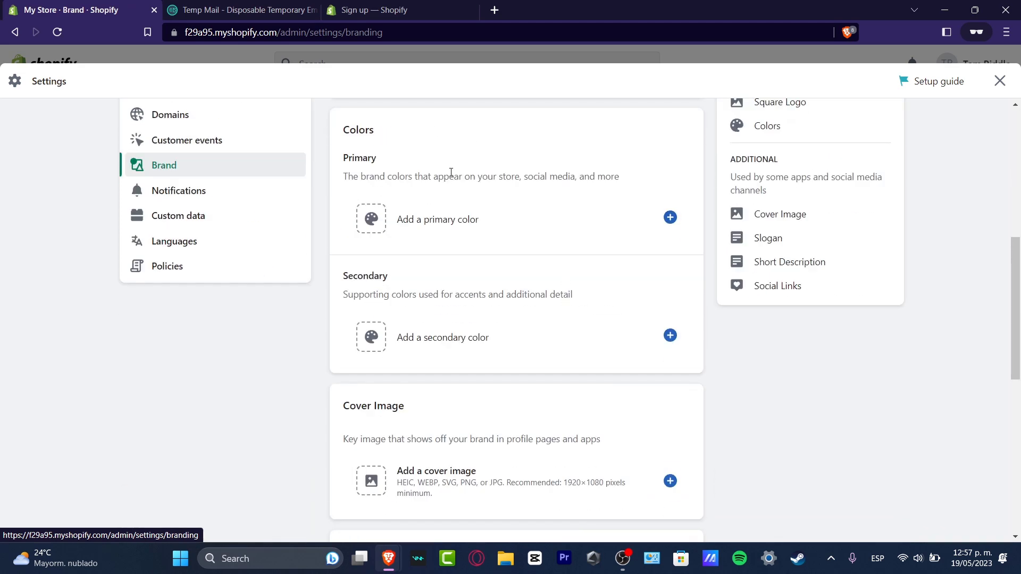
scroll(524, 325, down, 3)
scroll(515, 314, down, 3)
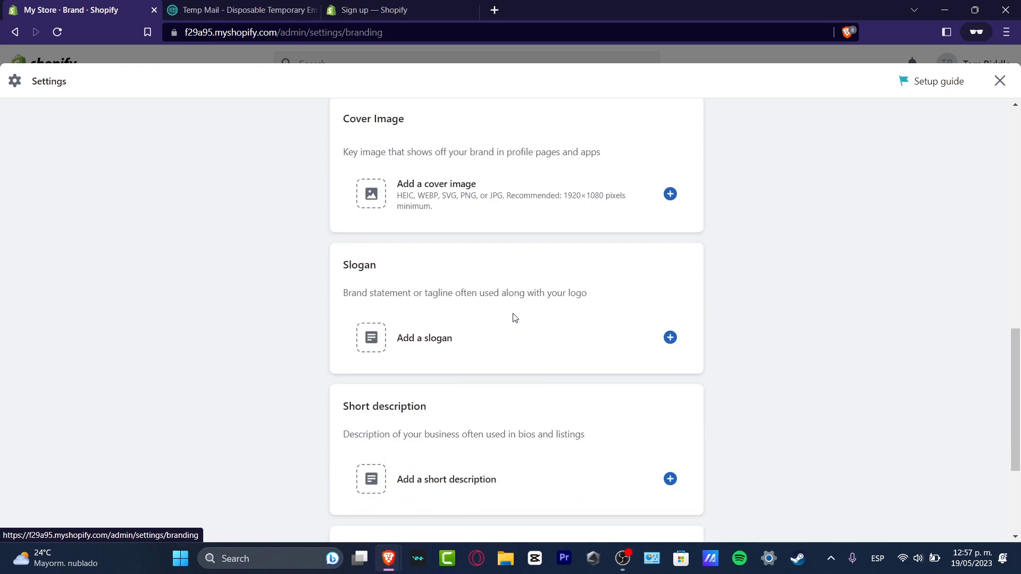
scroll(511, 360, down, 2)
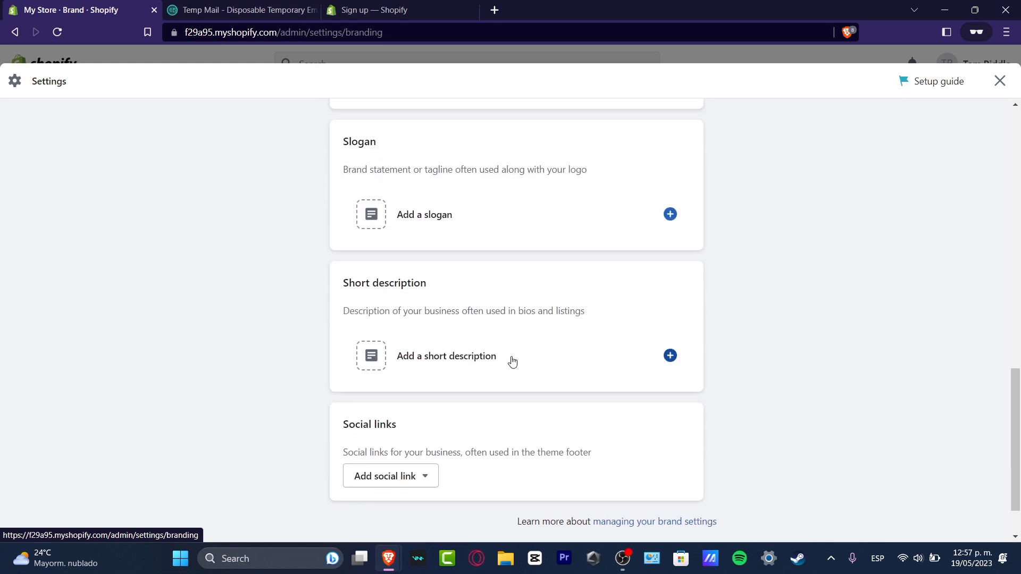
scroll(565, 424, up, 9)
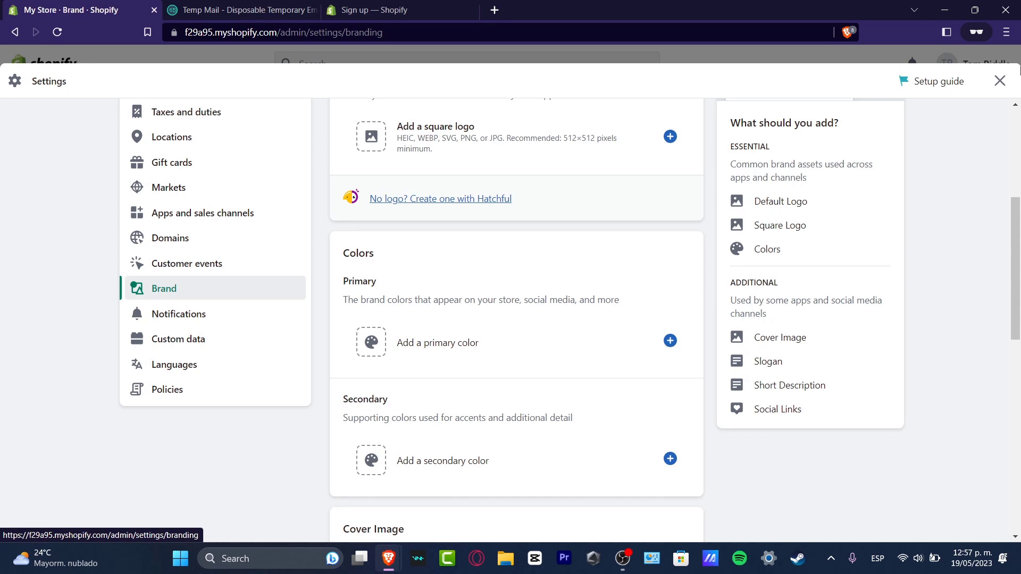
click(1000, 80)
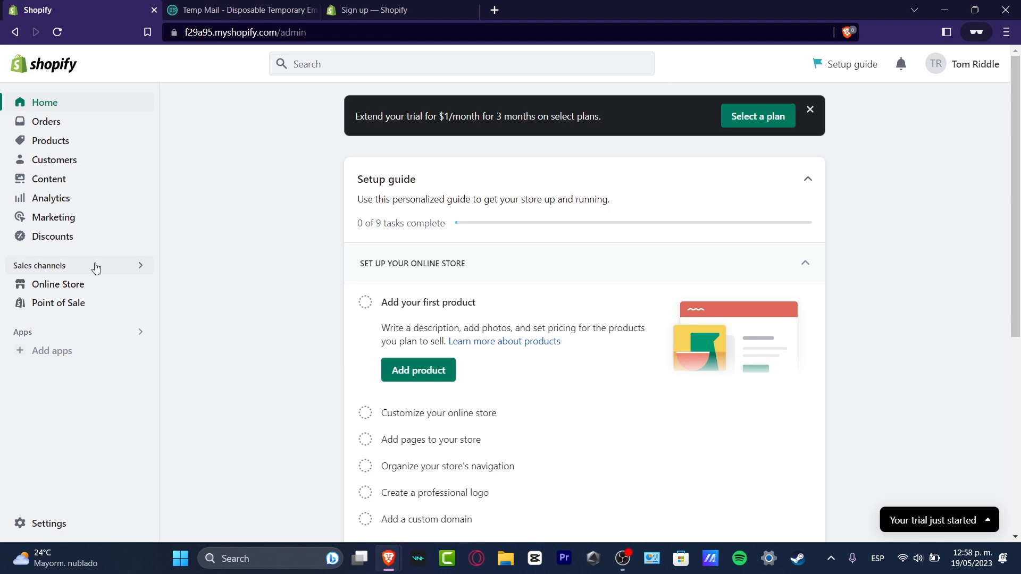
Step: Go to Online Store under Sales channels to see the Dawn theme on the Themes page
click(81, 286)
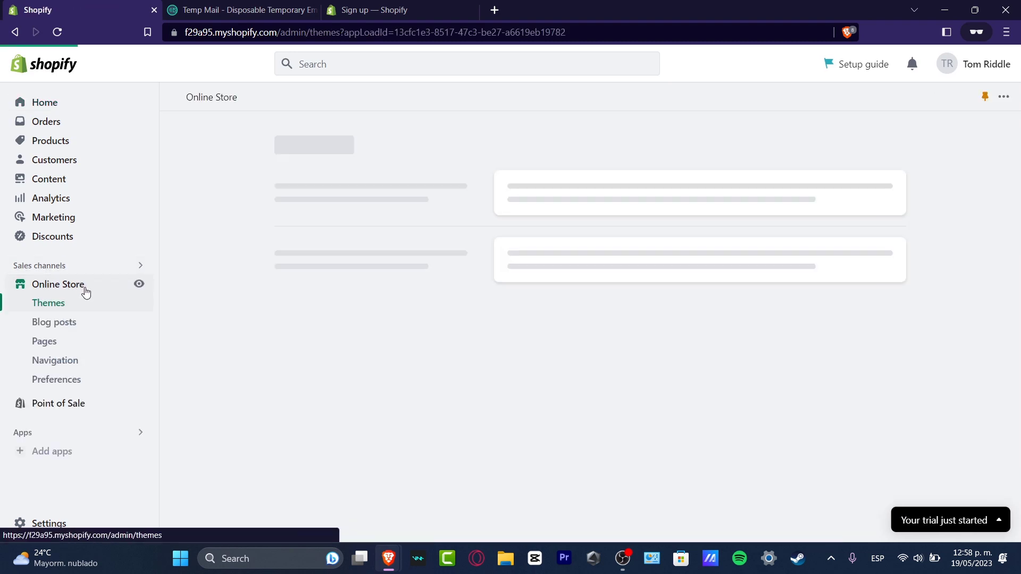